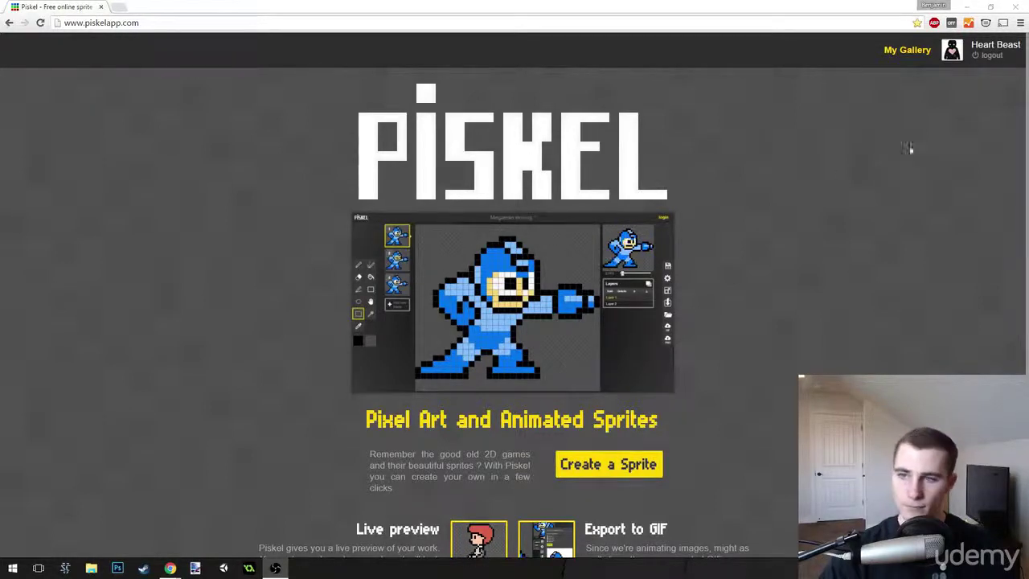
Step: Log out of the site and sign back in with the studio's Google account
scroll(897, 197, down, 3)
scroll(905, 213, up, 3)
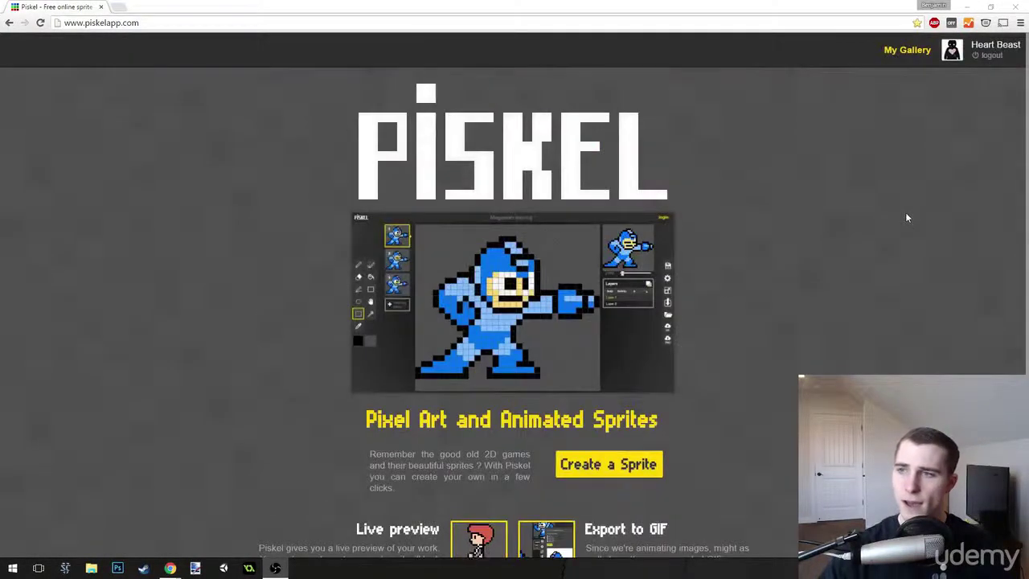
scroll(905, 212, down, 3)
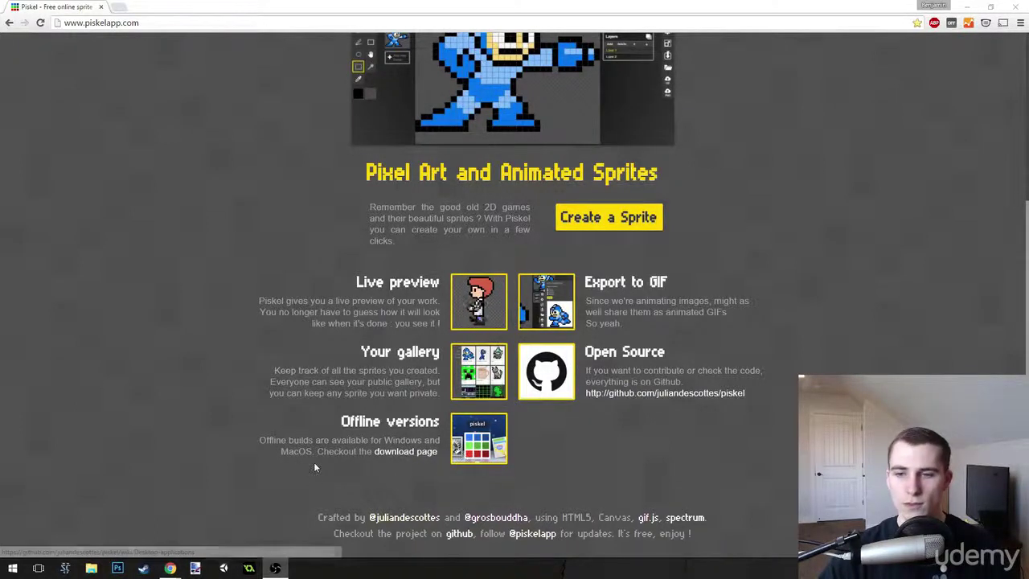
scroll(986, 271, up, 3)
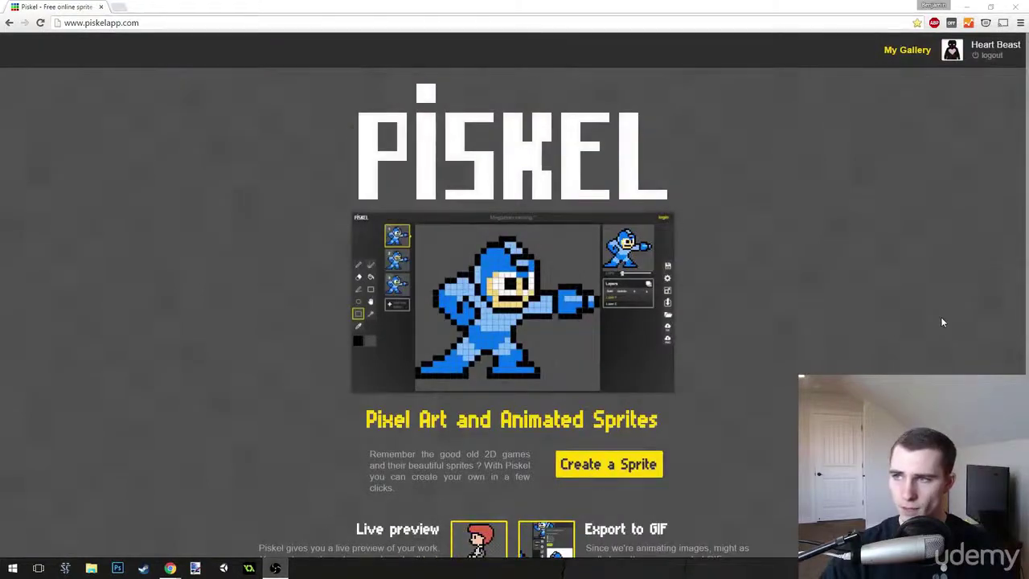
click(990, 55)
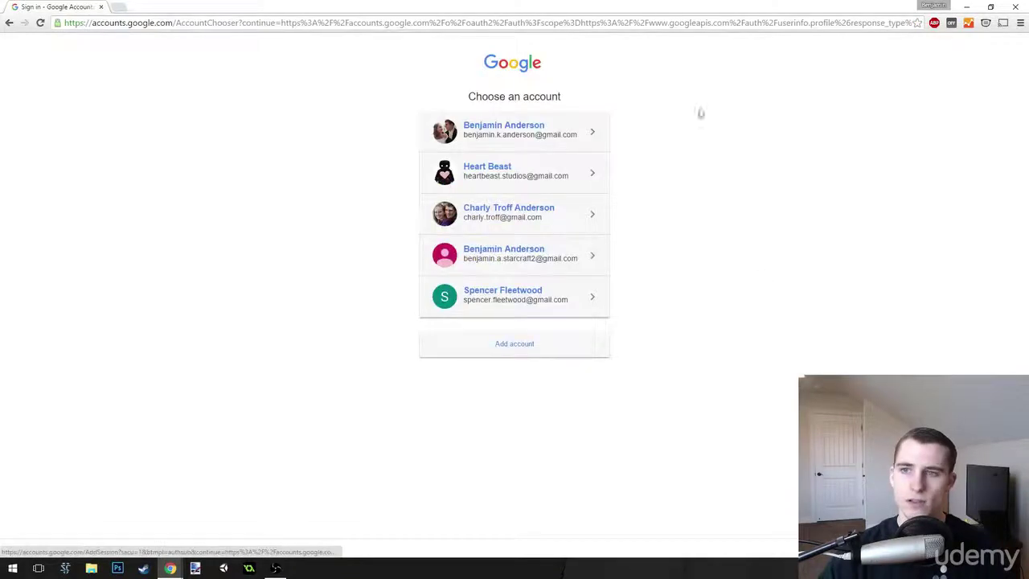
click(508, 172)
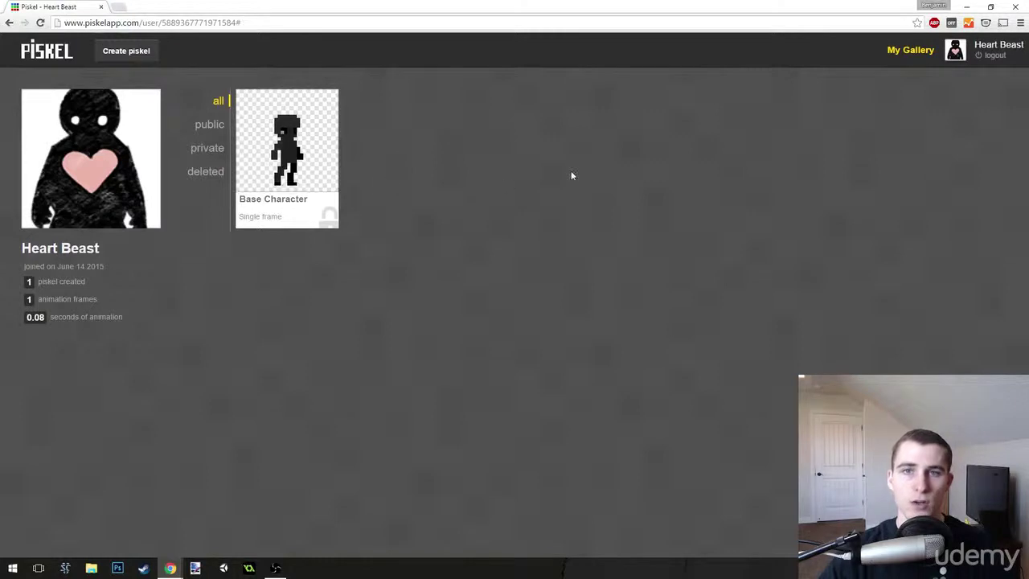
Step: Create a new piskel and fit its whole blank canvas in the editor
click(128, 54)
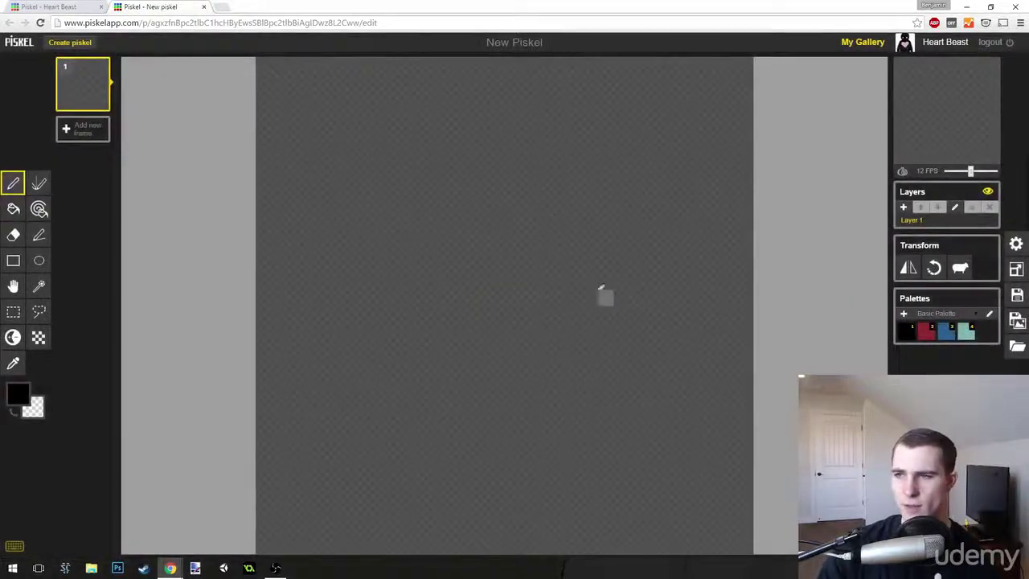
scroll(567, 304, down, 3)
scroll(547, 315, up, 2)
scroll(540, 322, down, 3)
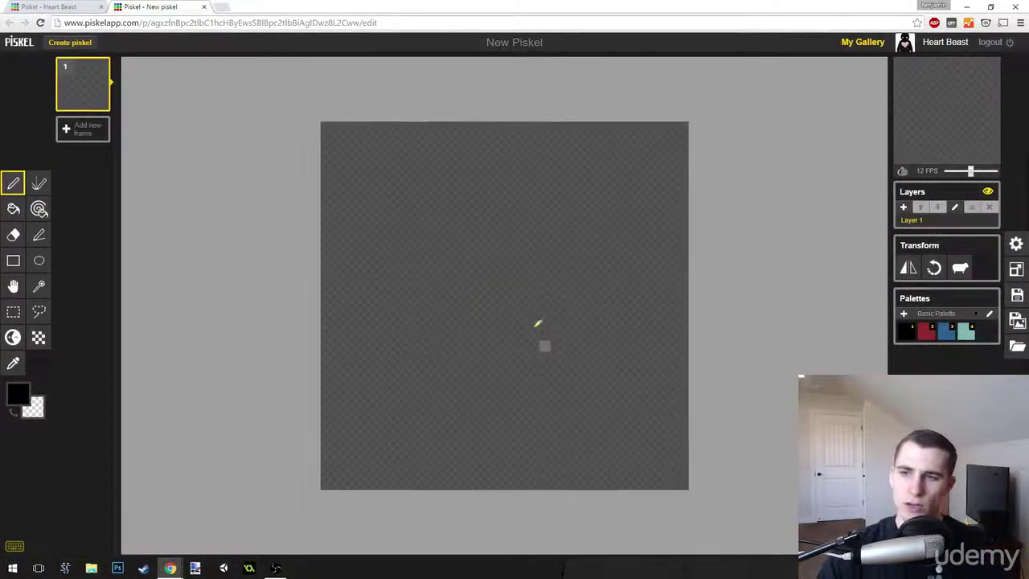
scroll(531, 325, up, 3)
scroll(531, 325, down, 2)
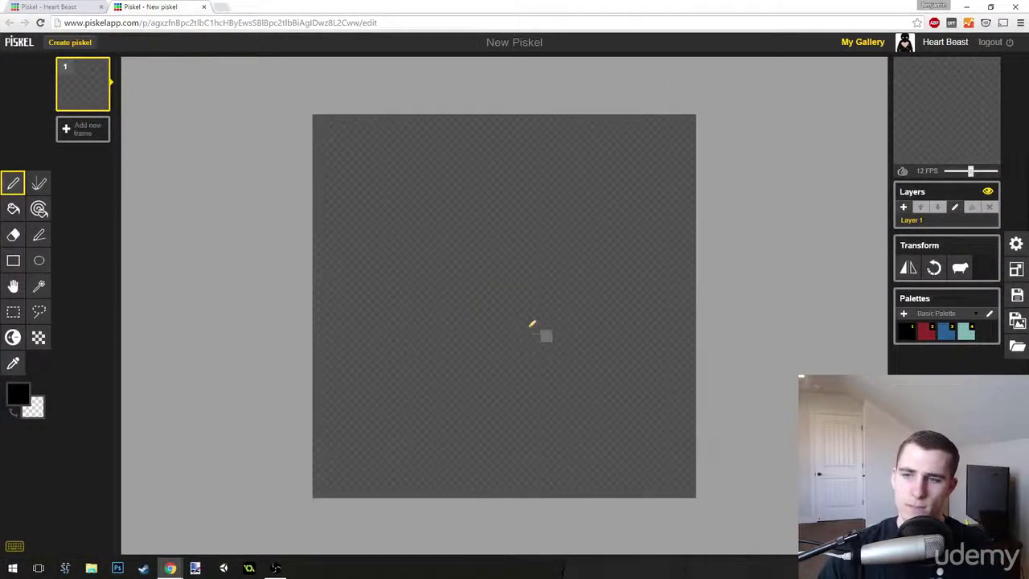
scroll(532, 325, up, 1)
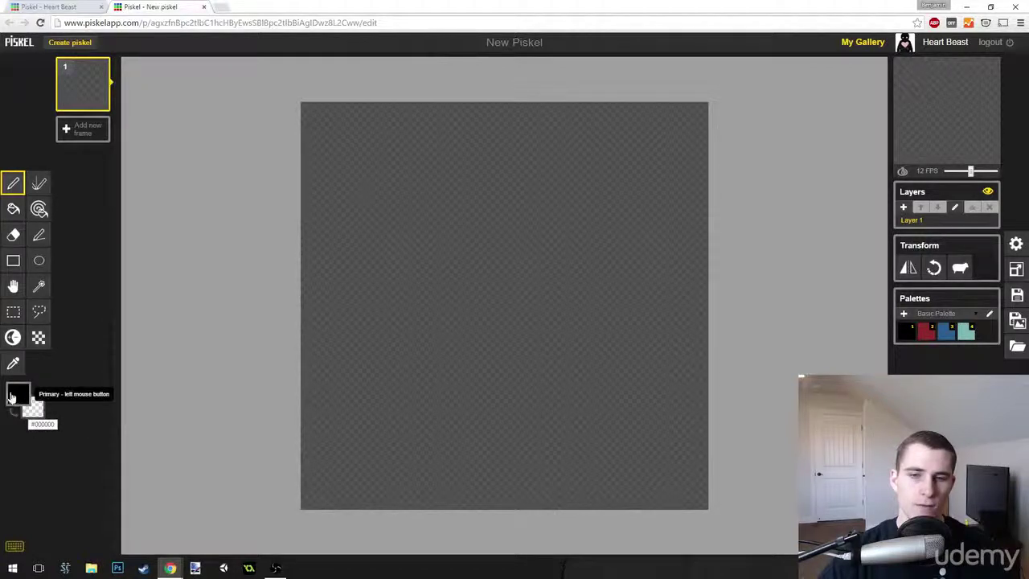
Step: Draw black test strokes on the upper middle of the canvas with the Pen tool and erase them using the transparent secondary colour
mouse_move(500, 215)
mouse_down()
mouse_move(531, 185)
mouse_move(470, 279)
mouse_move(520, 213)
mouse_move(483, 289)
mouse_move(529, 178)
mouse_move(508, 249)
mouse_move(524, 205)
mouse_move(493, 252)
mouse_move(516, 205)
mouse_move(468, 261)
mouse_move(506, 217)
mouse_move(497, 210)
mouse_move(455, 288)
mouse_move(474, 238)
mouse_move(505, 264)
mouse_up()
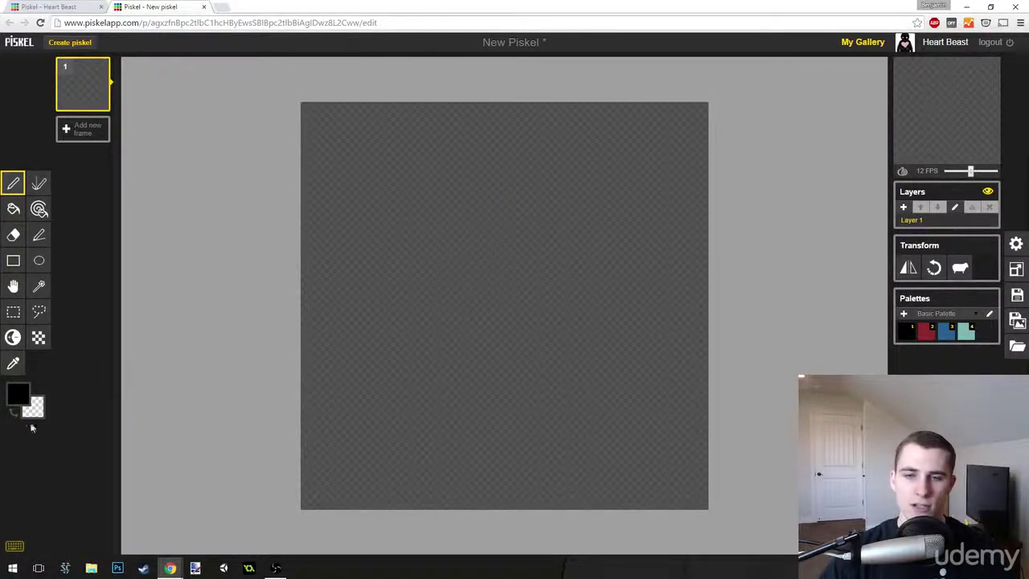
mouse_move(498, 223)
mouse_down()
mouse_move(419, 282)
mouse_move(474, 243)
mouse_move(486, 215)
mouse_up()
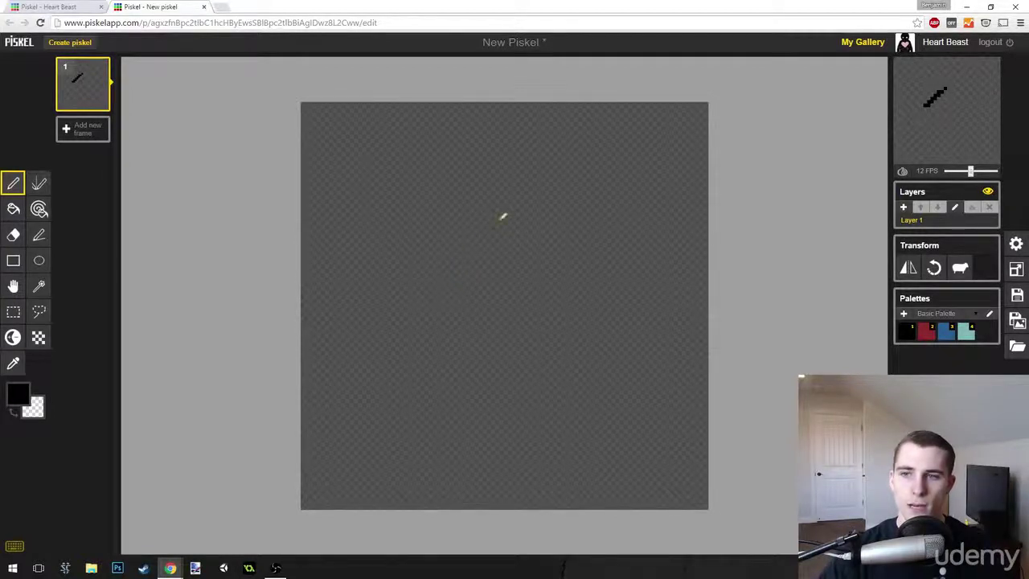
right_click(498, 223)
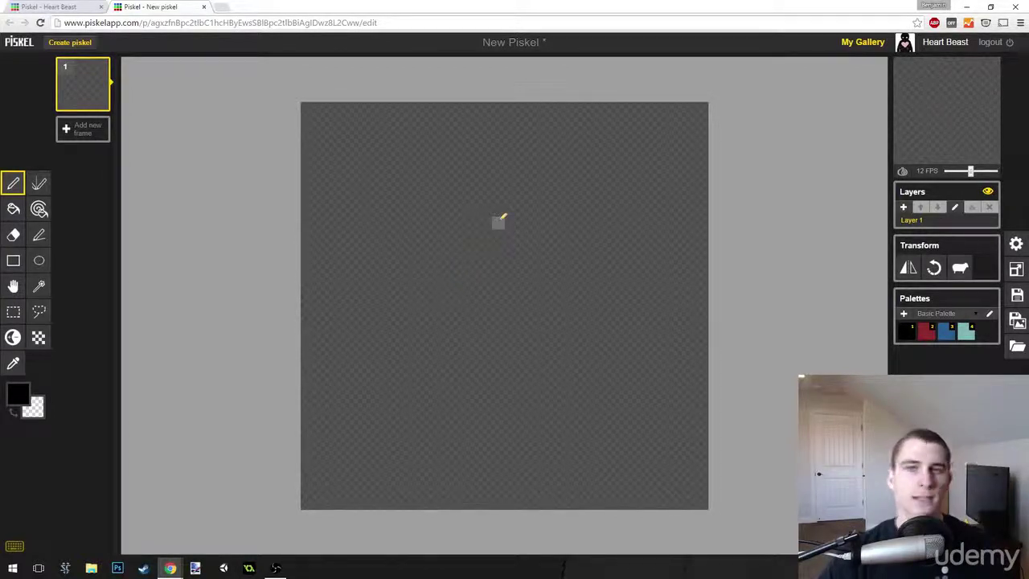
Step: Draw a symmetrical black horned shape with the Vertical Mirror pen and fill its enclosed lower gap with black
click(35, 189)
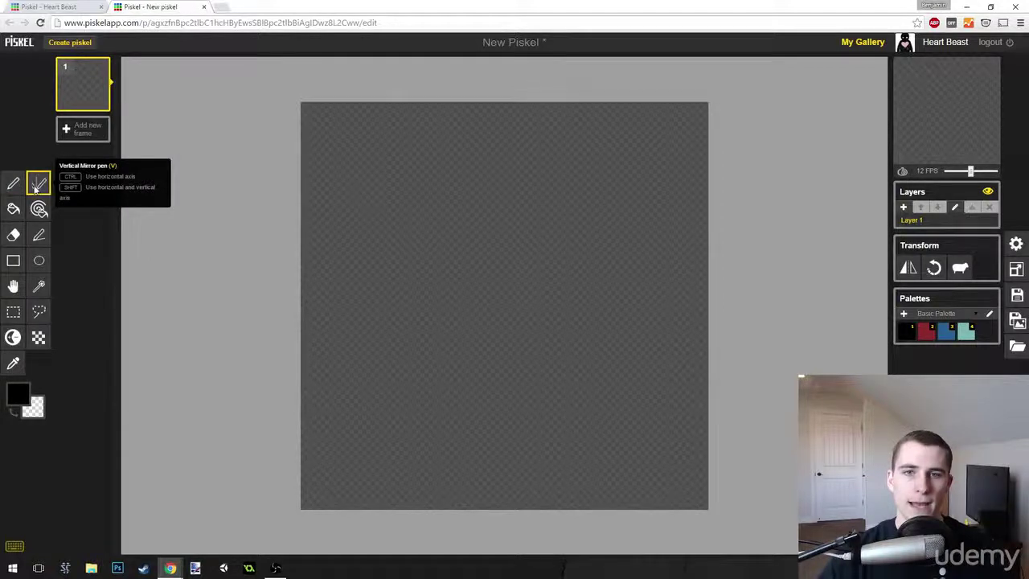
drag(371, 211, 413, 294)
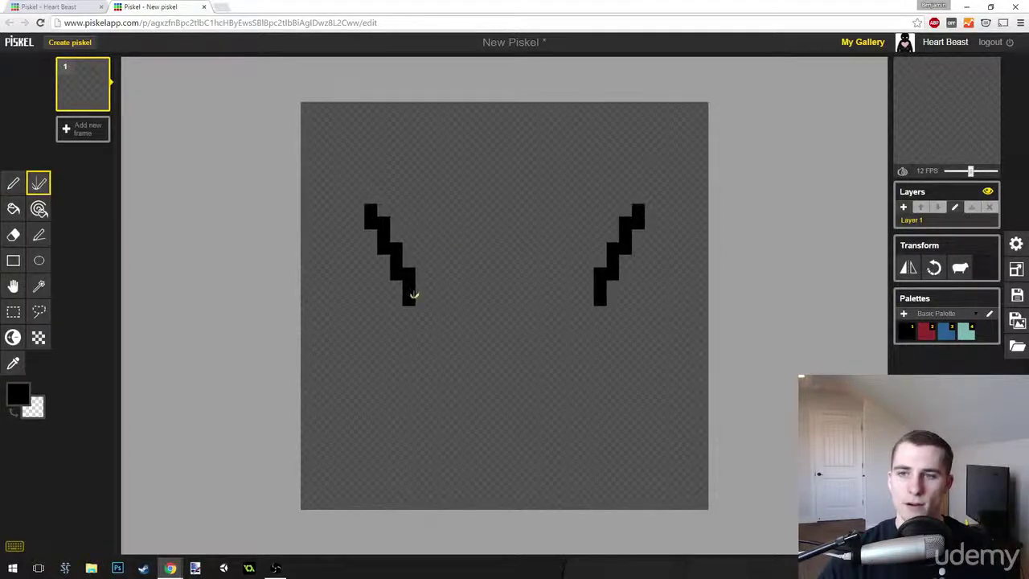
mouse_move(371, 229)
mouse_down()
mouse_move(409, 427)
mouse_move(465, 424)
mouse_move(458, 312)
mouse_move(406, 291)
mouse_up()
mouse_move(466, 338)
mouse_down()
mouse_move(524, 339)
mouse_move(438, 352)
mouse_move(475, 427)
mouse_move(459, 404)
mouse_move(508, 416)
mouse_up()
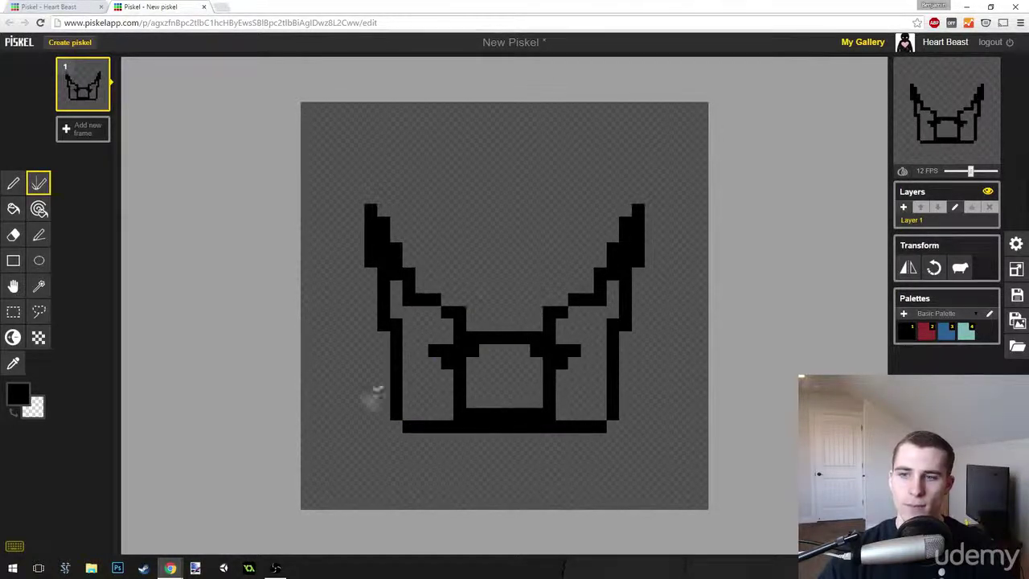
drag(356, 259, 393, 399)
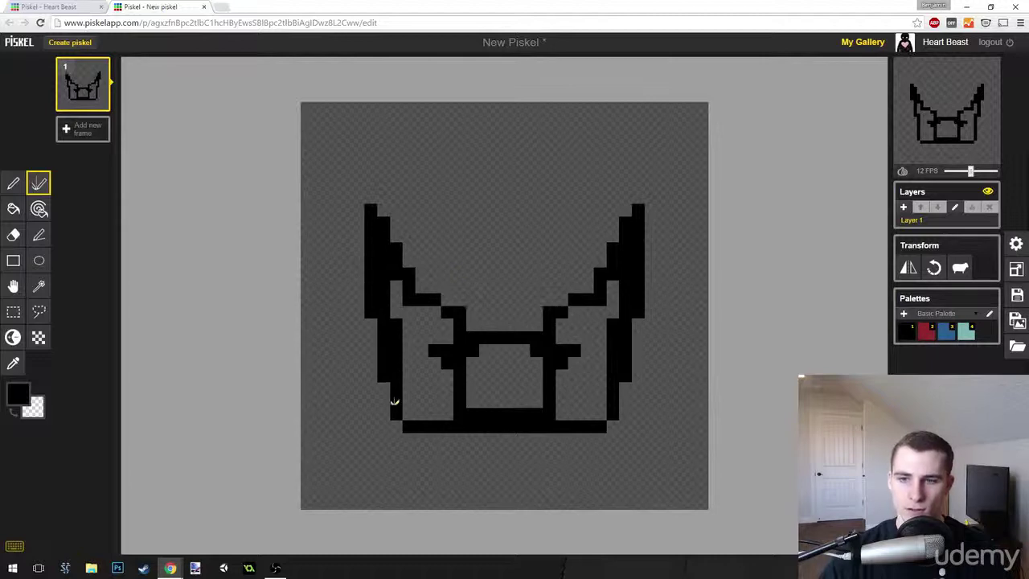
mouse_move(407, 268)
mouse_down()
mouse_move(471, 185)
mouse_move(434, 275)
mouse_move(462, 203)
mouse_move(413, 268)
mouse_move(433, 282)
mouse_move(430, 246)
mouse_move(406, 328)
mouse_move(409, 372)
mouse_move(406, 351)
mouse_move(435, 309)
mouse_move(447, 336)
mouse_move(431, 354)
mouse_move(423, 404)
mouse_move(433, 421)
mouse_move(455, 392)
mouse_move(463, 448)
mouse_move(558, 434)
mouse_move(492, 440)
mouse_up()
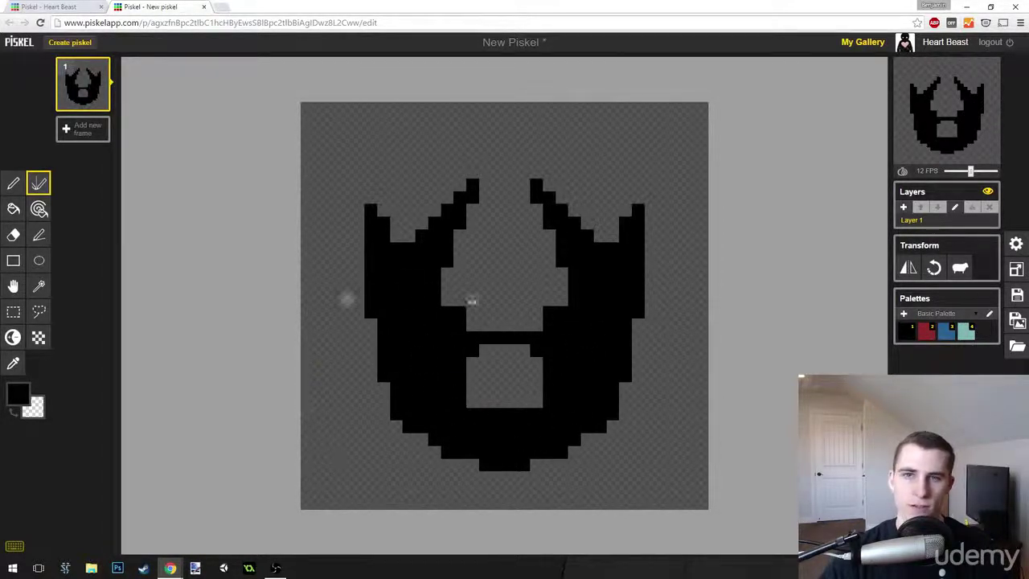
click(13, 209)
click(506, 374)
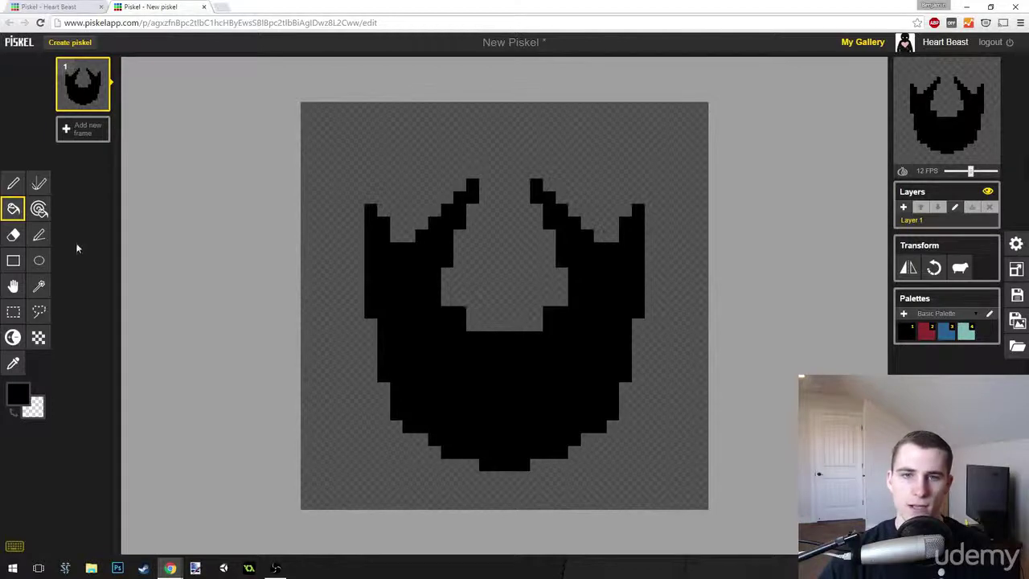
Step: Turn all black pixels transparent with the same-colour paint tool and undo the change
click(40, 210)
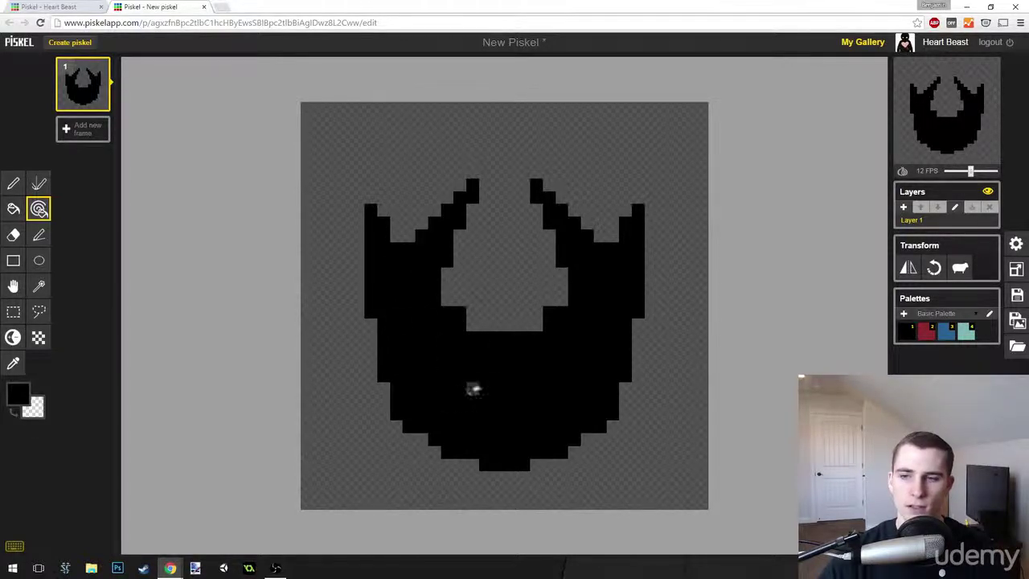
right_click(504, 384)
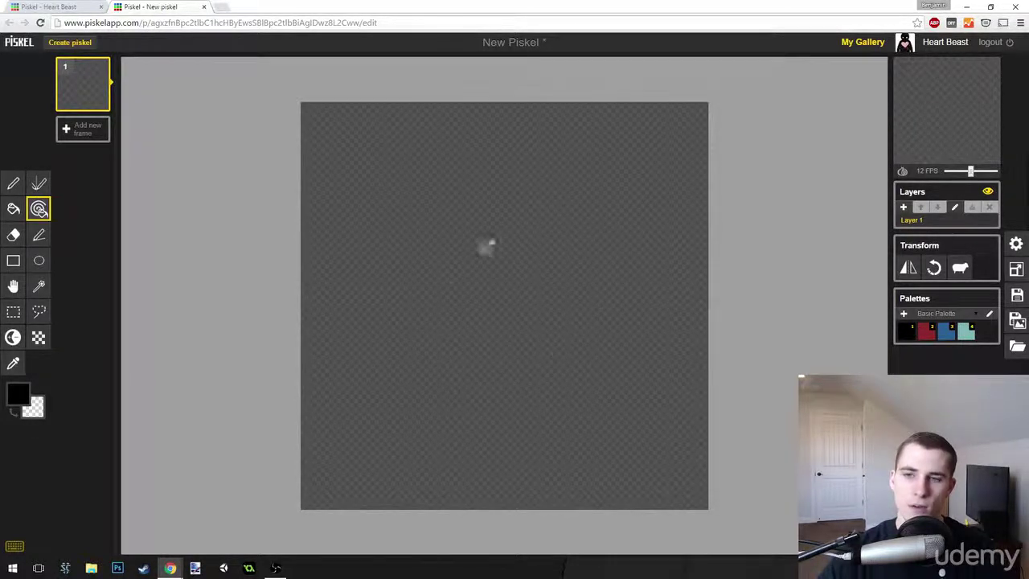
key(ctrl+z)
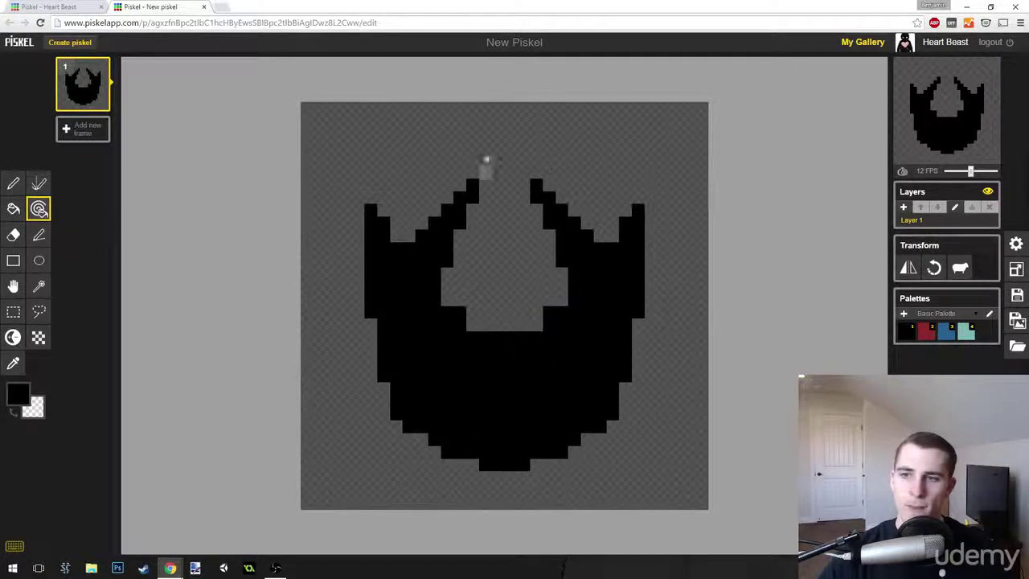
Step: Paint a small red blob with the Pen tool inside the lower middle of the black shape
click(926, 336)
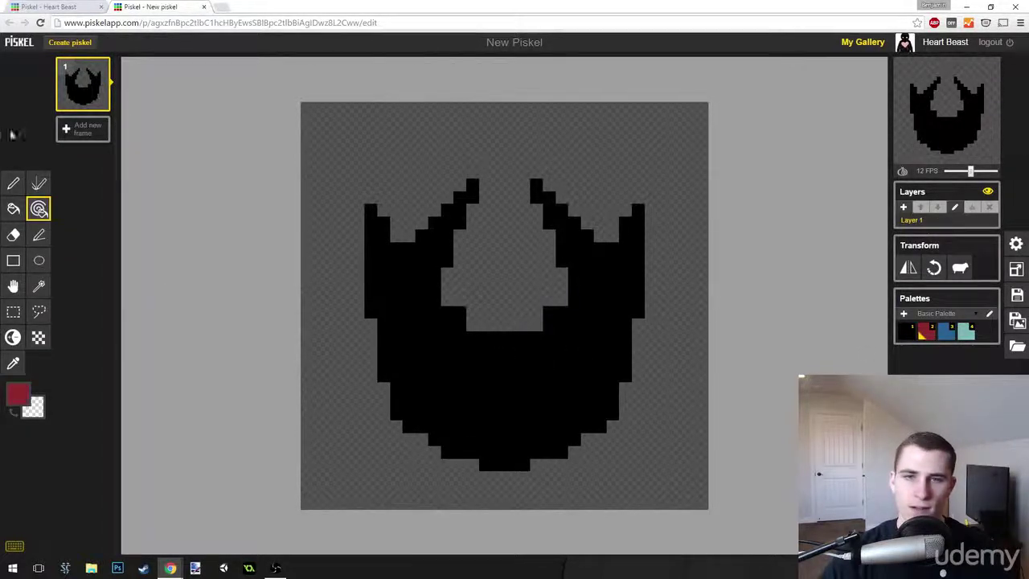
click(13, 183)
mouse_move(498, 373)
mouse_down()
mouse_move(557, 382)
mouse_move(535, 371)
mouse_up()
Step: Recolour all black pixels blue with the same-colour paint tool and undo the recolouring
click(946, 333)
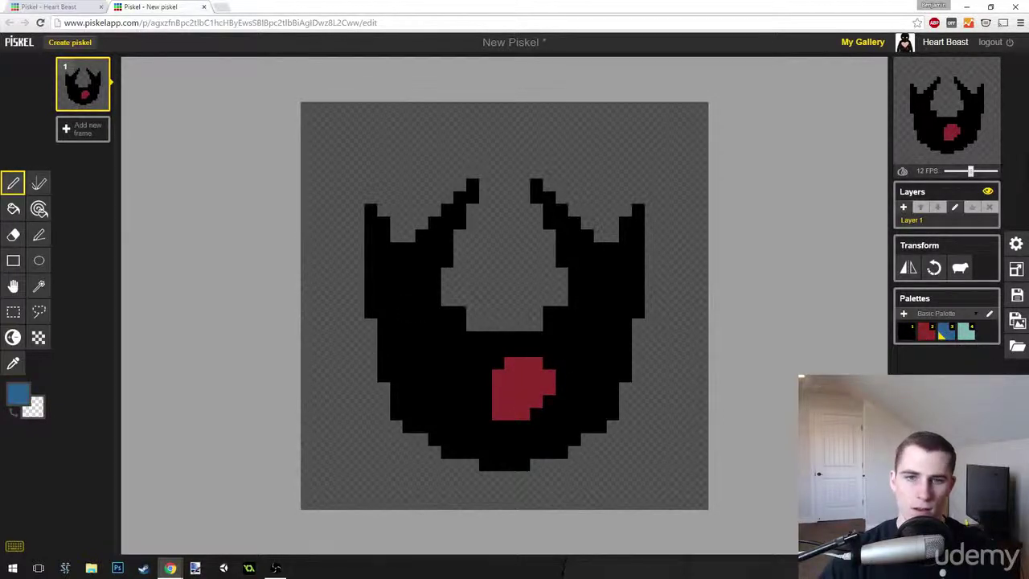
click(38, 209)
click(415, 350)
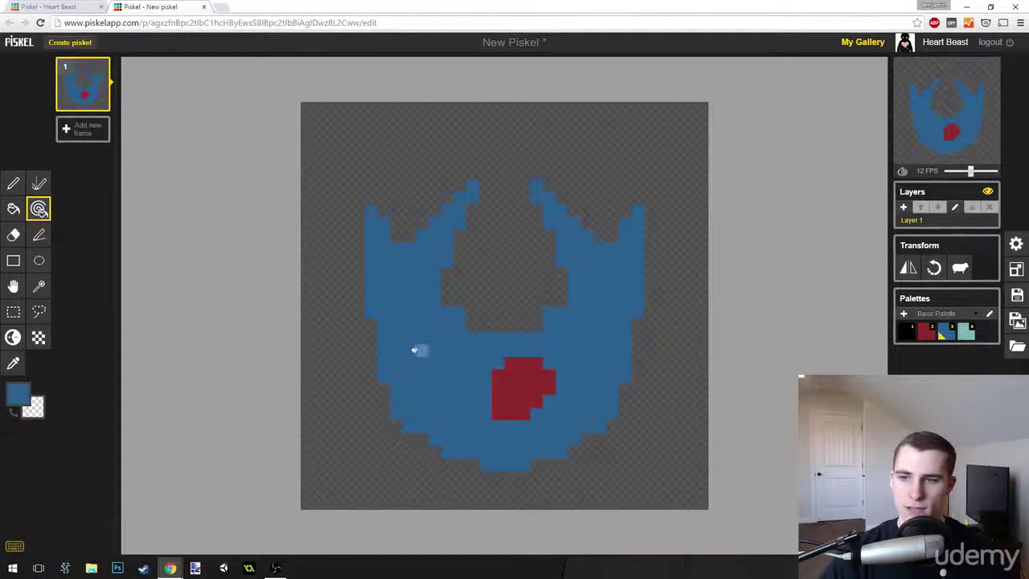
key(ctrl+z)
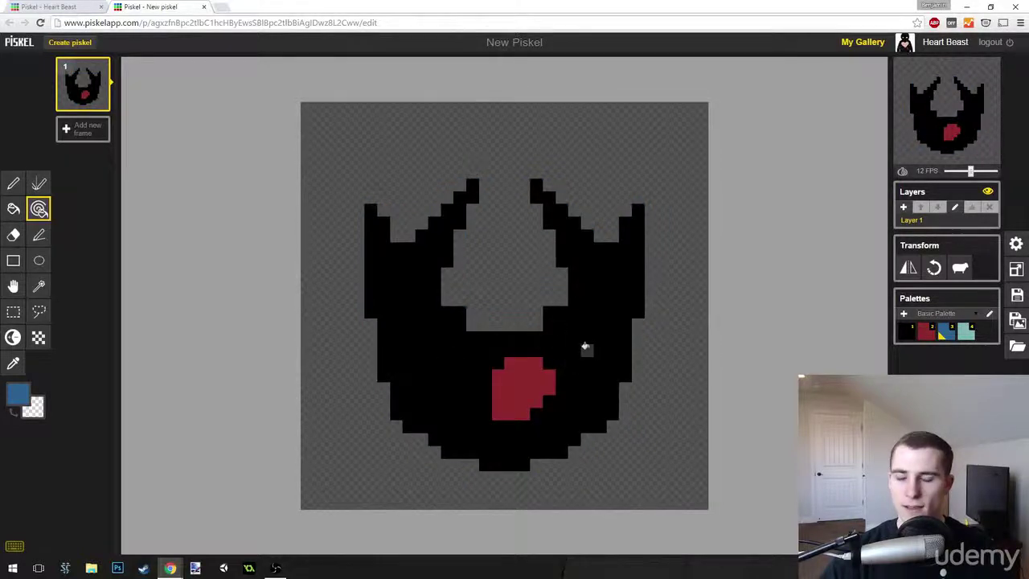
Step: Paint a thick red pen stroke down through the middle of the black shape and out past its lower right edge
key(2)
click(17, 183)
mouse_move(500, 351)
mouse_down()
mouse_move(489, 301)
mouse_move(529, 372)
mouse_move(512, 312)
mouse_move(519, 435)
mouse_move(530, 401)
mouse_move(546, 466)
mouse_move(612, 439)
mouse_up()
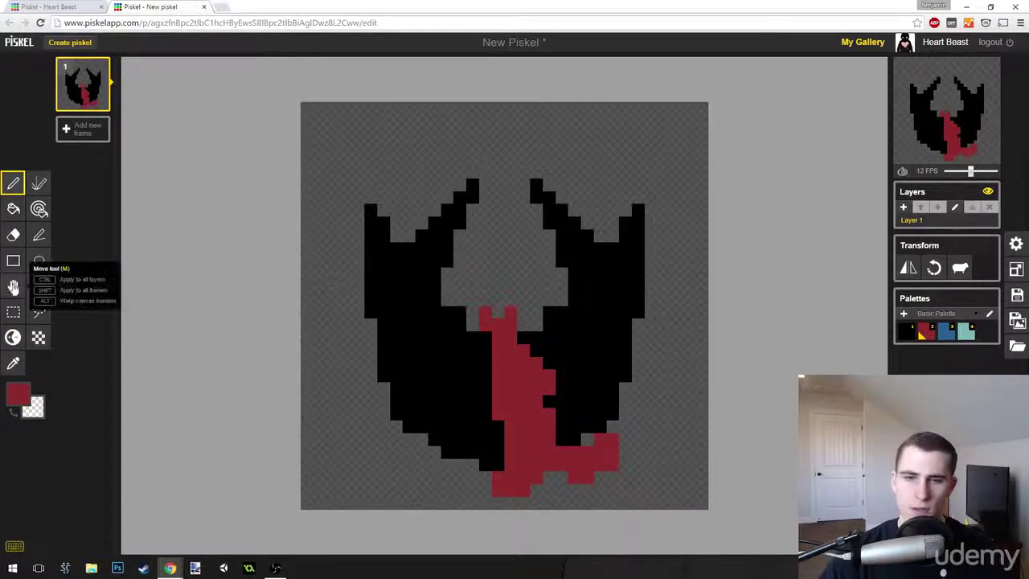
Step: Recolour every black pixel on both sides of the red stroke blue and erase the upper left part of the shape
click(39, 208)
click(944, 333)
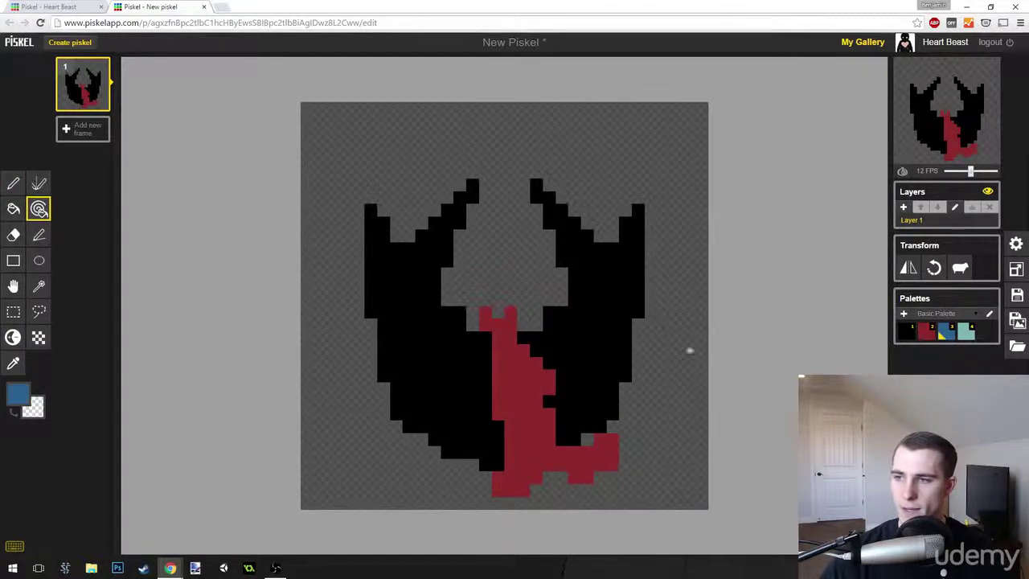
click(455, 360)
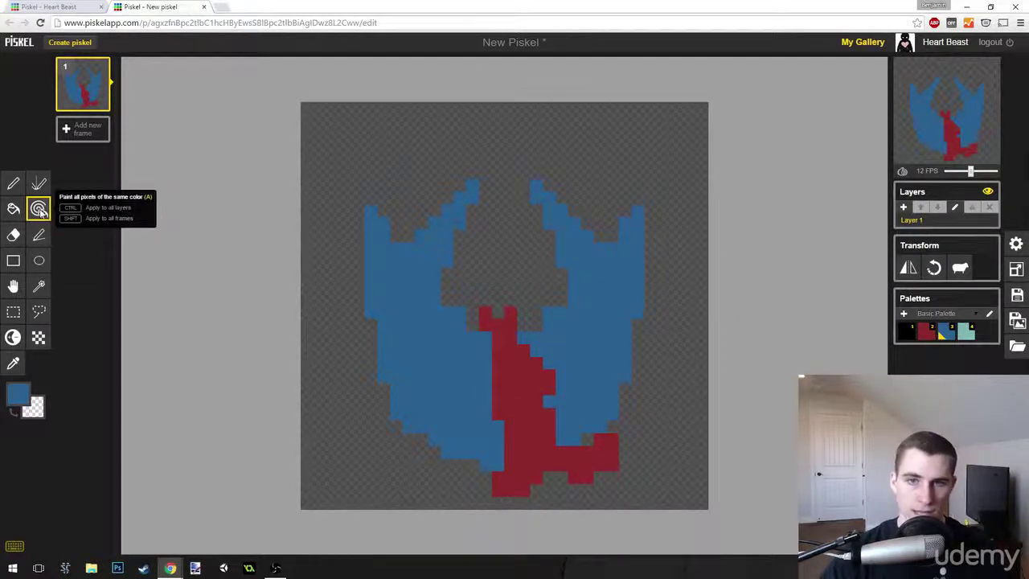
key(e)
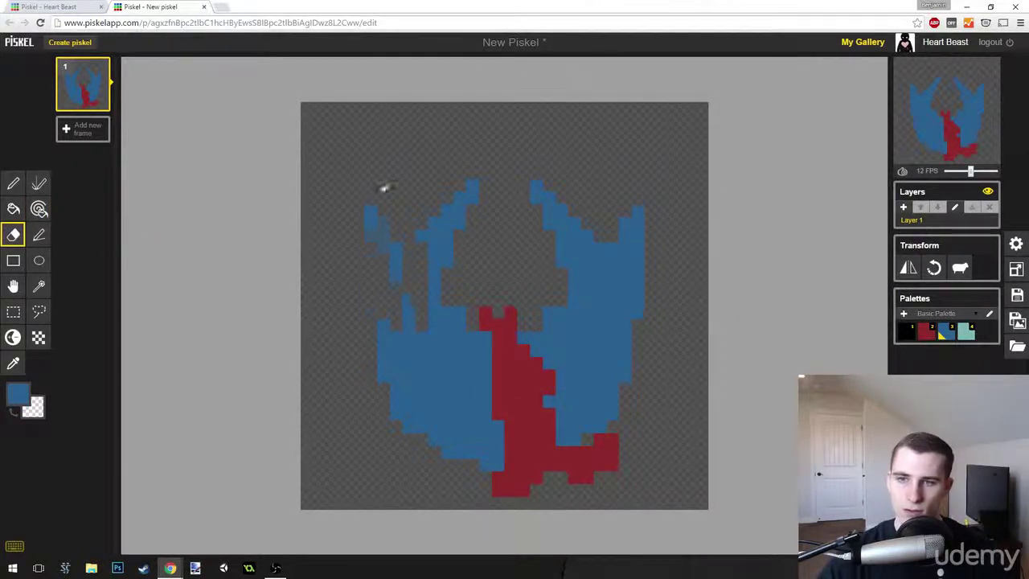
mouse_move(384, 184)
mouse_down()
mouse_move(388, 366)
mouse_move(394, 278)
mouse_move(403, 323)
mouse_up()
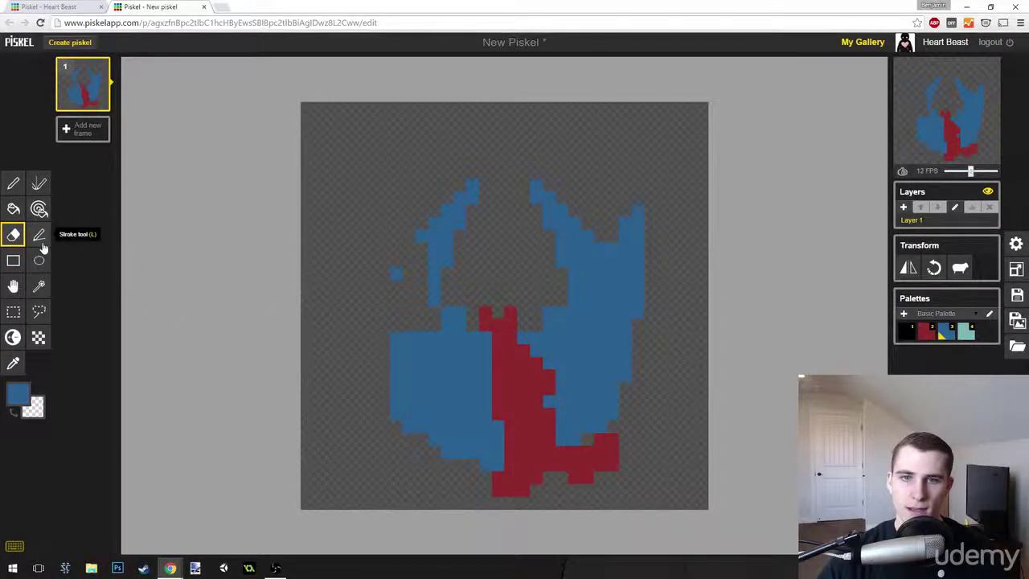
Step: Draw connected straight blue lines with the Stroke tool over the shape's top and down around its right side to the canvas bottom
click(39, 234)
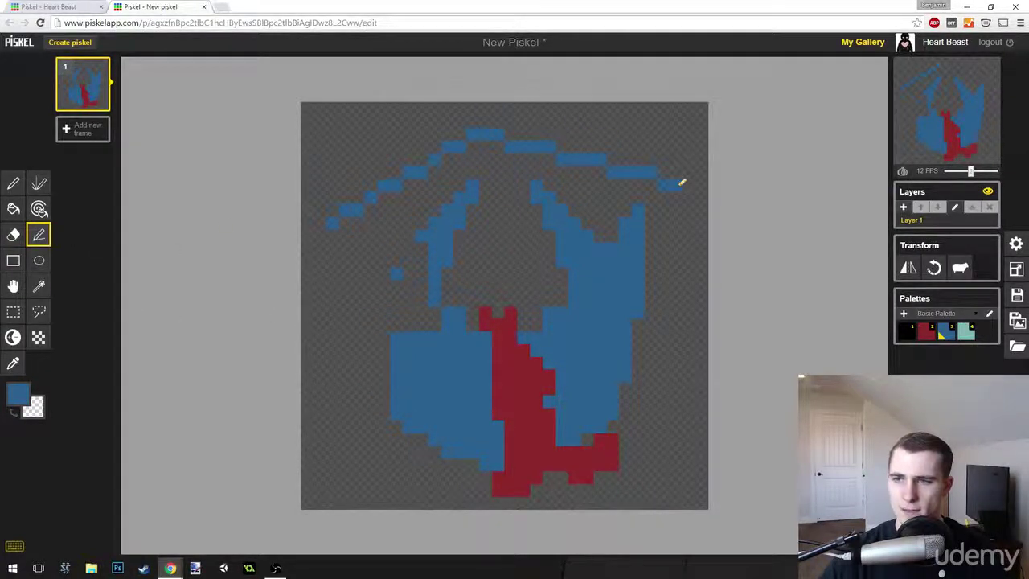
mouse_move(680, 184)
mouse_down()
mouse_move(706, 261)
mouse_move(705, 385)
mouse_up()
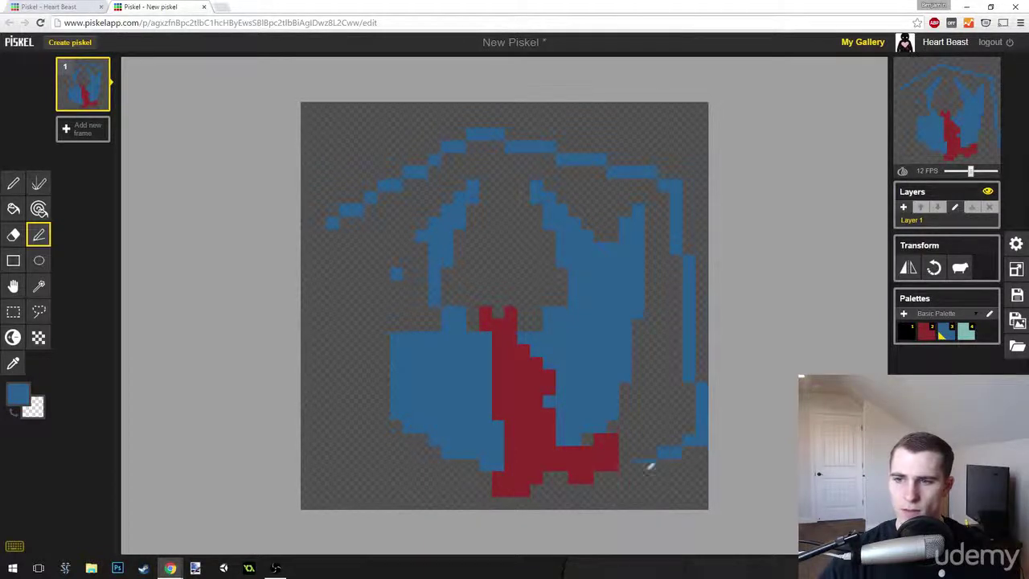
drag(651, 466, 545, 495)
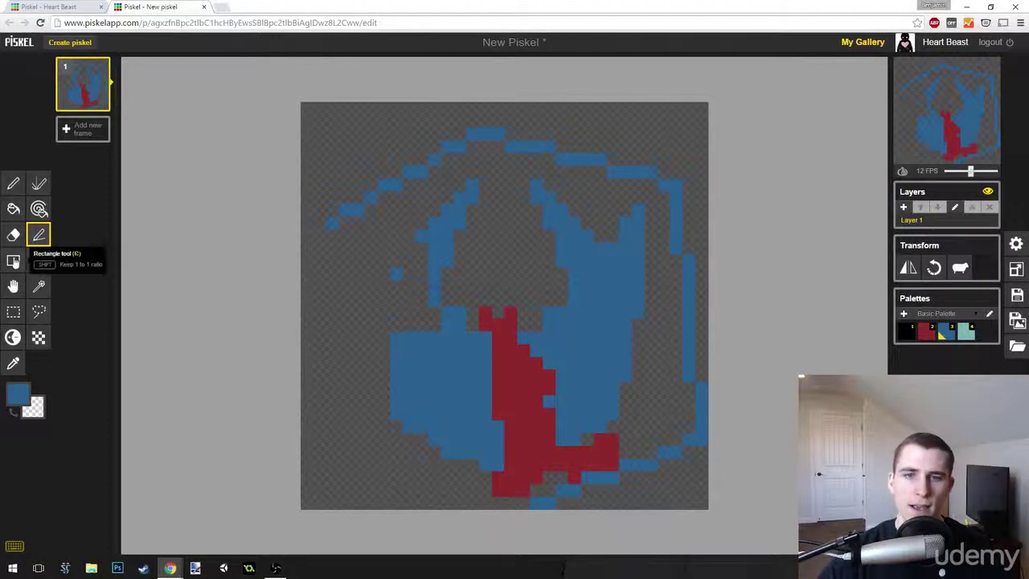
Step: Draw a blue rectangle outline in the canvas's upper left and a blue ellipse outline overlapping it in the upper middle
click(13, 260)
drag(328, 117, 425, 238)
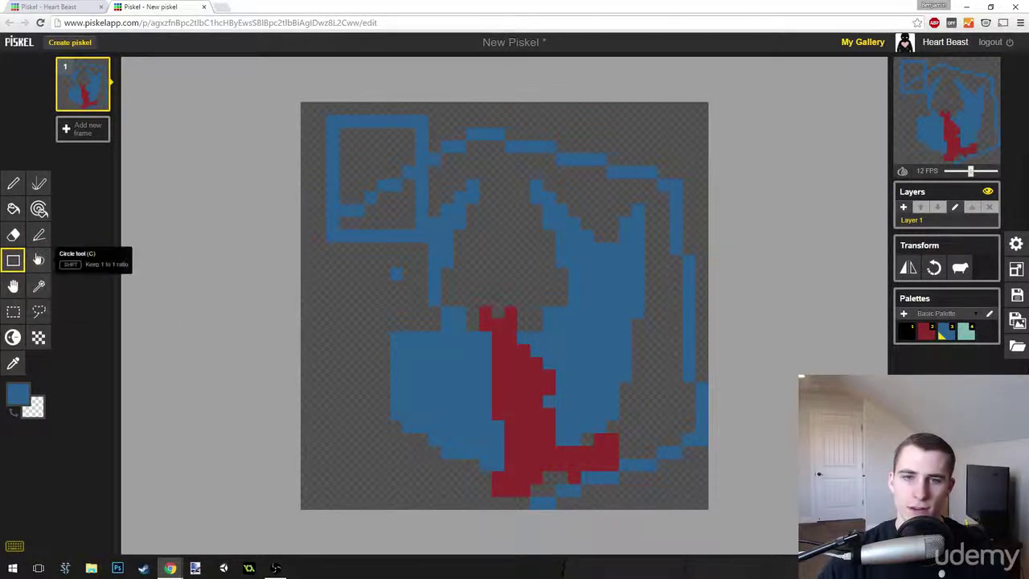
click(38, 260)
drag(547, 239, 581, 288)
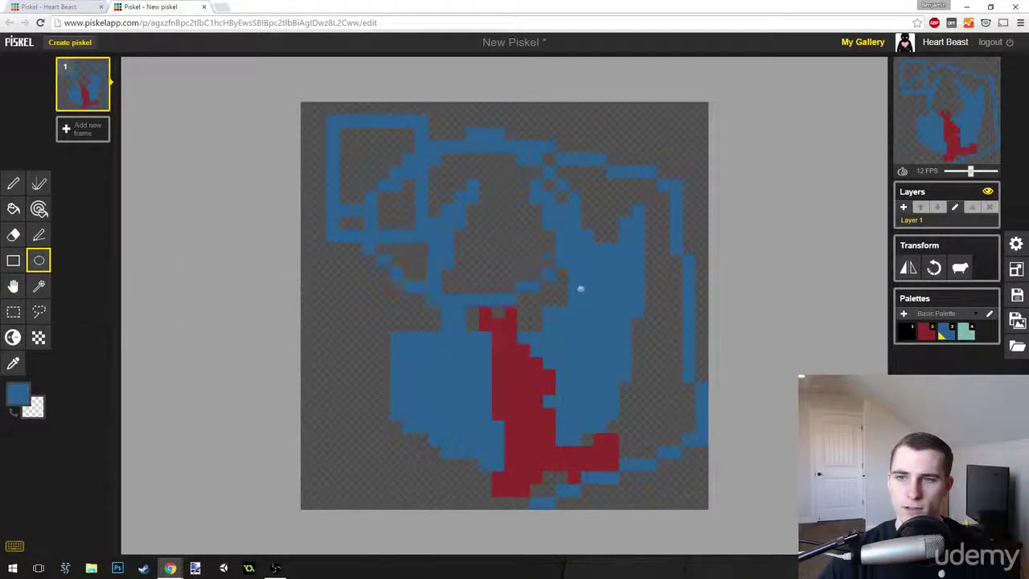
Step: Move the whole drawing to the canvas's upper left corner and try Shape selection on the empty background and connected blue areas
click(13, 285)
drag(574, 415, 544, 402)
click(39, 285)
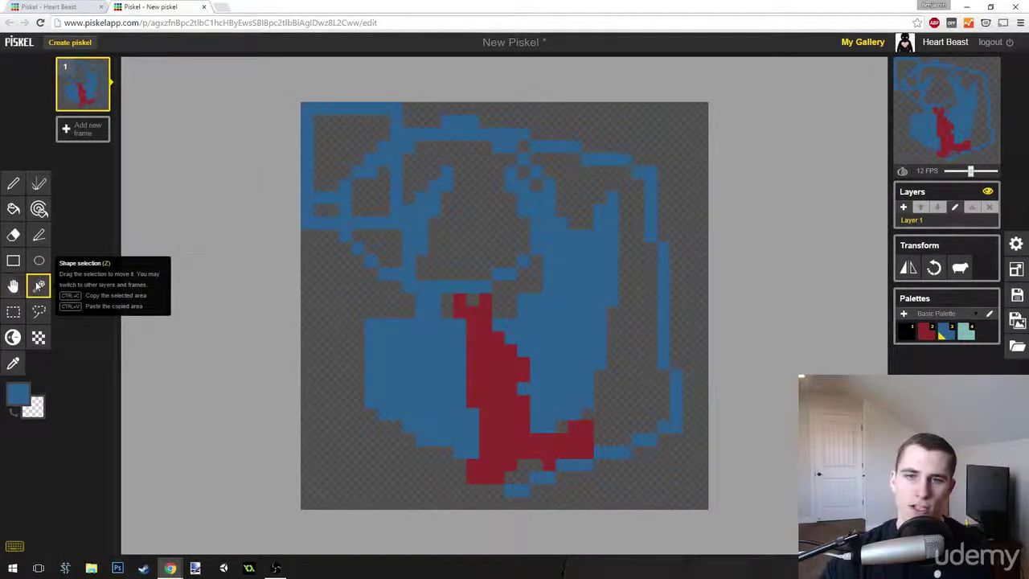
click(338, 249)
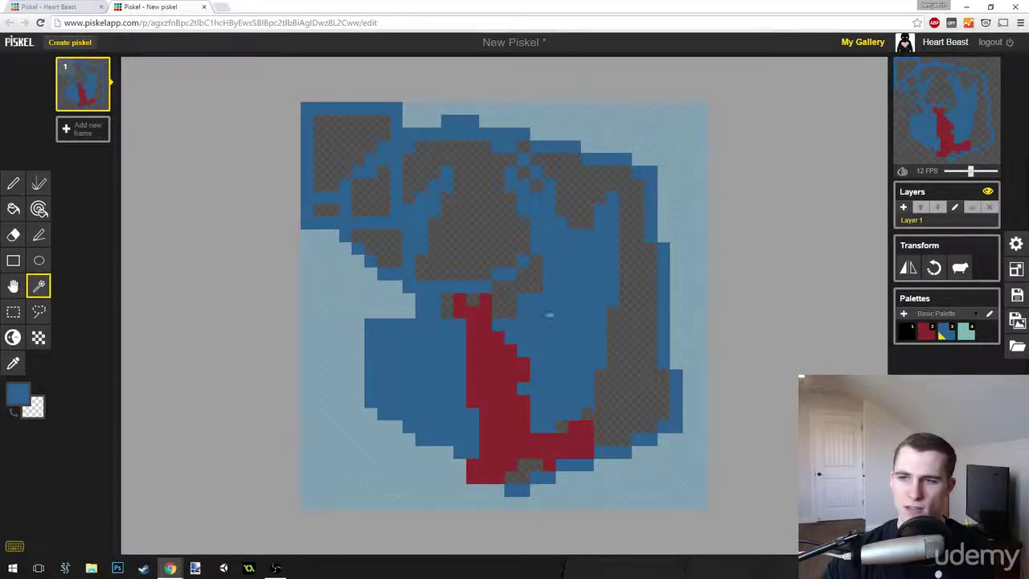
click(580, 259)
click(410, 362)
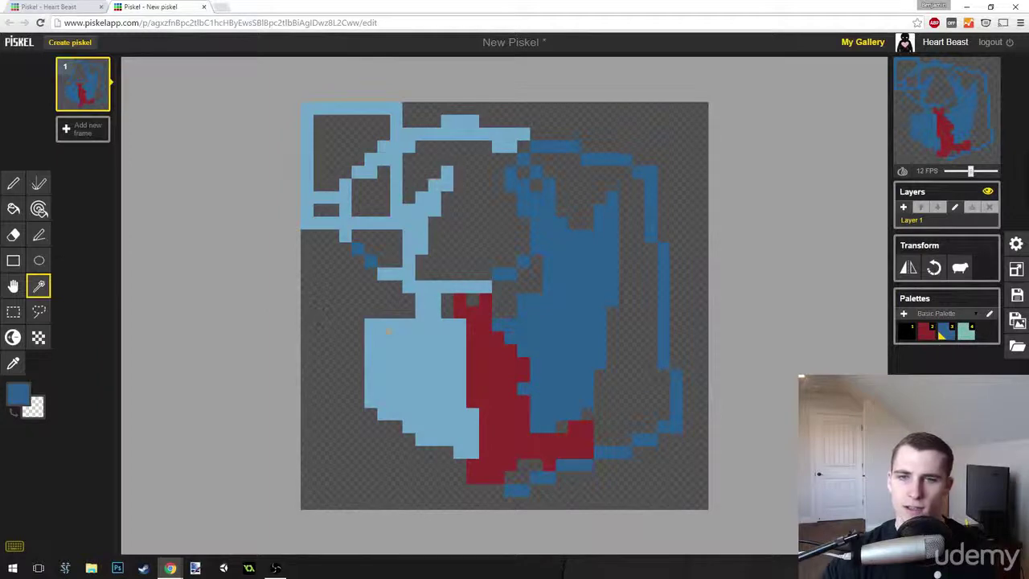
Step: Select areas in the middle of the drawing with Rectangle selection and with the freehand Lasso selection
click(13, 311)
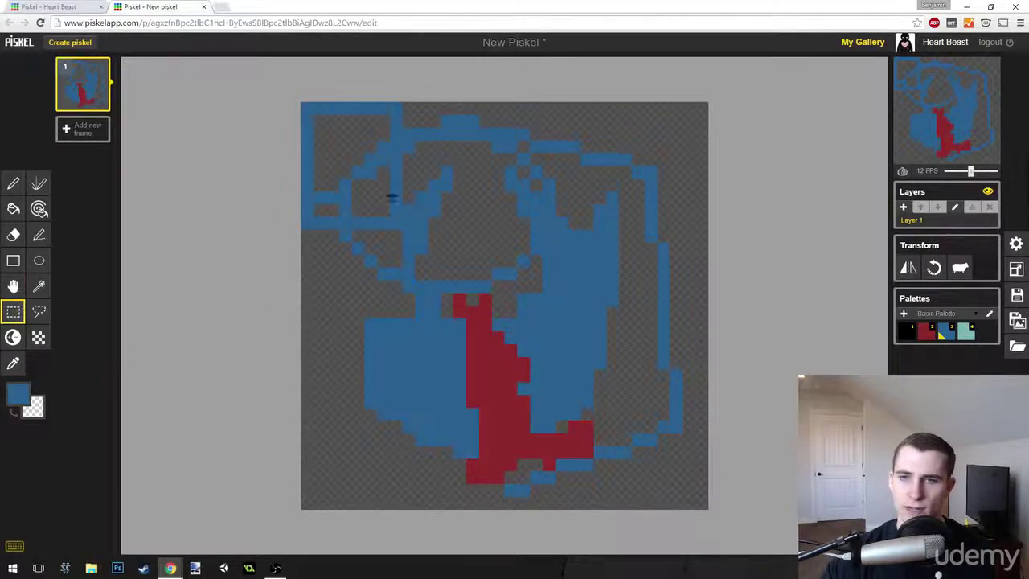
drag(377, 179, 584, 392)
drag(339, 127, 505, 242)
click(38, 311)
mouse_move(598, 217)
mouse_down()
mouse_move(385, 299)
mouse_move(474, 402)
mouse_move(604, 389)
mouse_move(622, 347)
mouse_move(549, 280)
mouse_move(632, 265)
mouse_move(631, 210)
mouse_up()
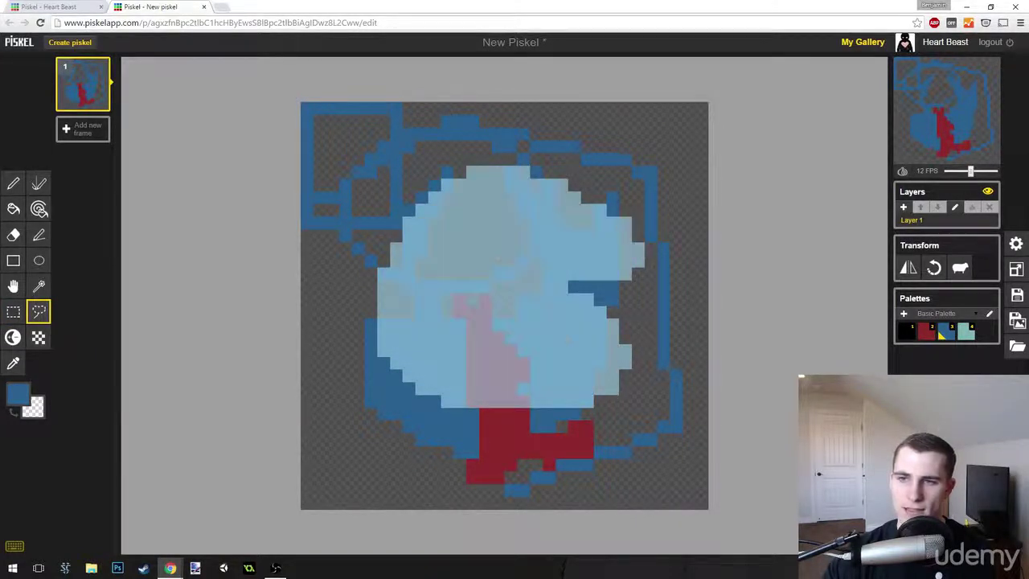
Step: Lighten and darken pixels in the lower left blue block, the red stroke and the blue area beside it with the Lighten tool
click(13, 338)
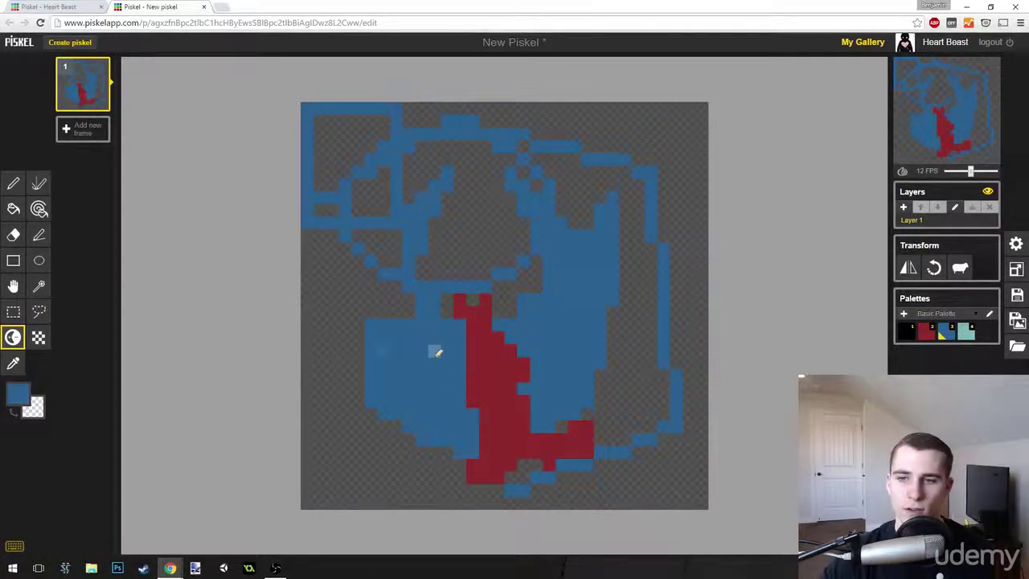
mouse_move(419, 351)
mouse_down()
mouse_move(445, 352)
mouse_move(388, 356)
mouse_move(402, 374)
mouse_move(378, 392)
mouse_move(405, 386)
mouse_up()
mouse_move(515, 368)
mouse_down()
mouse_move(545, 340)
mouse_move(514, 412)
mouse_move(544, 392)
mouse_move(556, 338)
mouse_move(542, 346)
mouse_move(560, 311)
mouse_move(553, 338)
mouse_move(594, 302)
mouse_move(582, 295)
mouse_move(567, 363)
mouse_move(579, 320)
mouse_move(585, 351)
mouse_move(602, 323)
mouse_move(585, 264)
mouse_move(591, 301)
mouse_move(577, 271)
mouse_move(552, 332)
mouse_move(579, 279)
mouse_move(572, 353)
mouse_move(585, 339)
mouse_move(559, 287)
mouse_move(583, 250)
mouse_move(555, 331)
mouse_move(567, 287)
mouse_move(567, 311)
mouse_move(586, 300)
mouse_move(584, 323)
mouse_move(584, 275)
mouse_move(558, 324)
mouse_move(592, 316)
mouse_move(591, 296)
mouse_move(627, 230)
mouse_up()
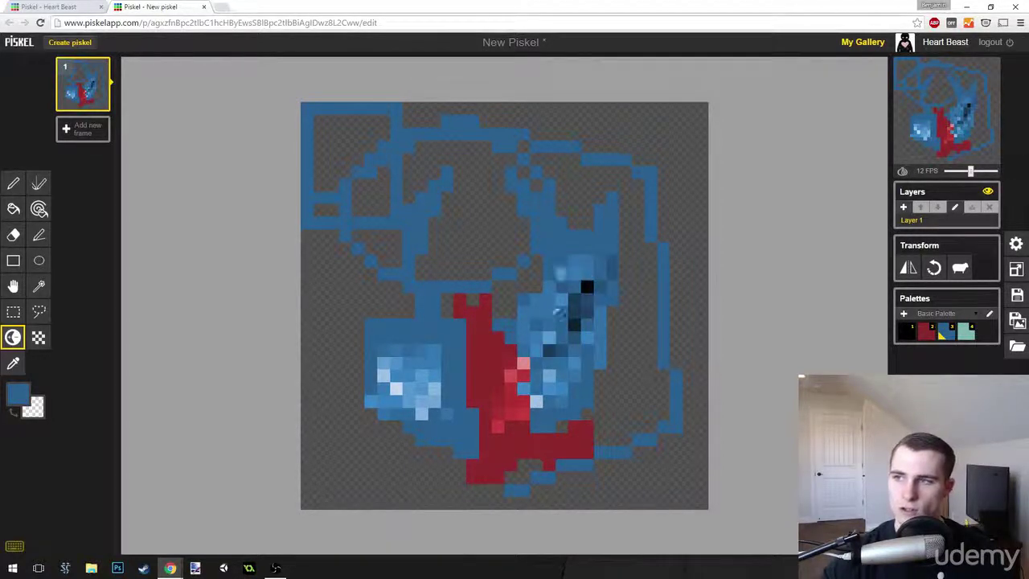
Step: Paint a blue and transparent dithering pattern over the canvas's lower left, the blue block and the lower part of the red stroke
click(39, 337)
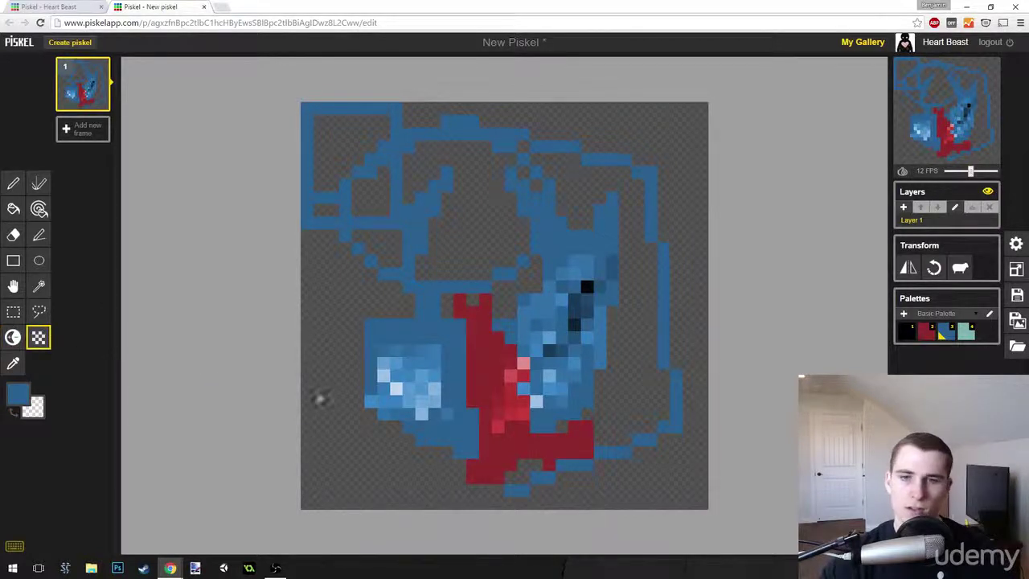
drag(321, 411, 386, 470)
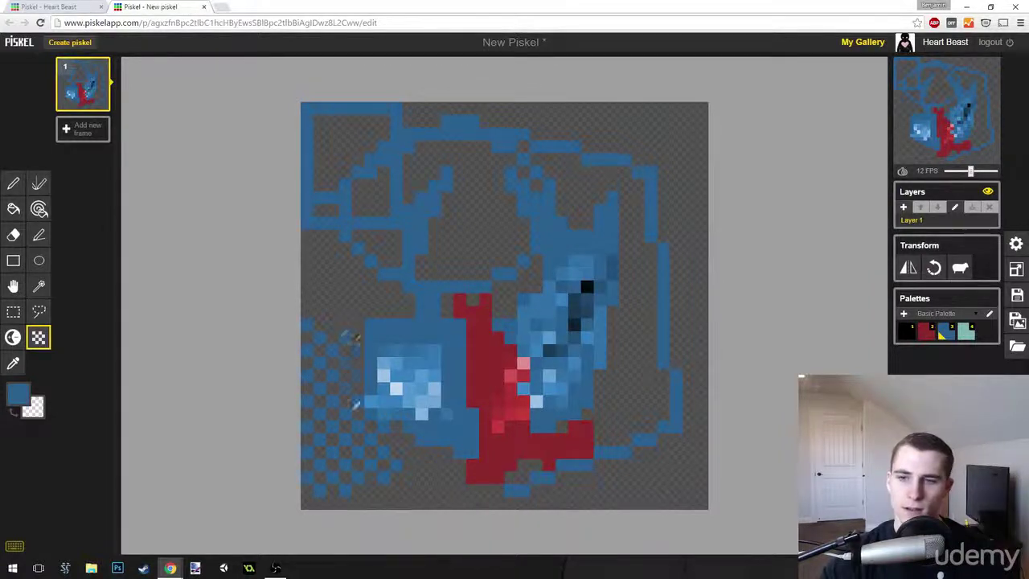
mouse_move(341, 380)
mouse_down()
mouse_move(366, 380)
mouse_move(359, 391)
mouse_move(401, 323)
mouse_move(443, 351)
mouse_move(399, 374)
mouse_move(387, 427)
mouse_move(404, 468)
mouse_move(394, 445)
mouse_move(421, 449)
mouse_up()
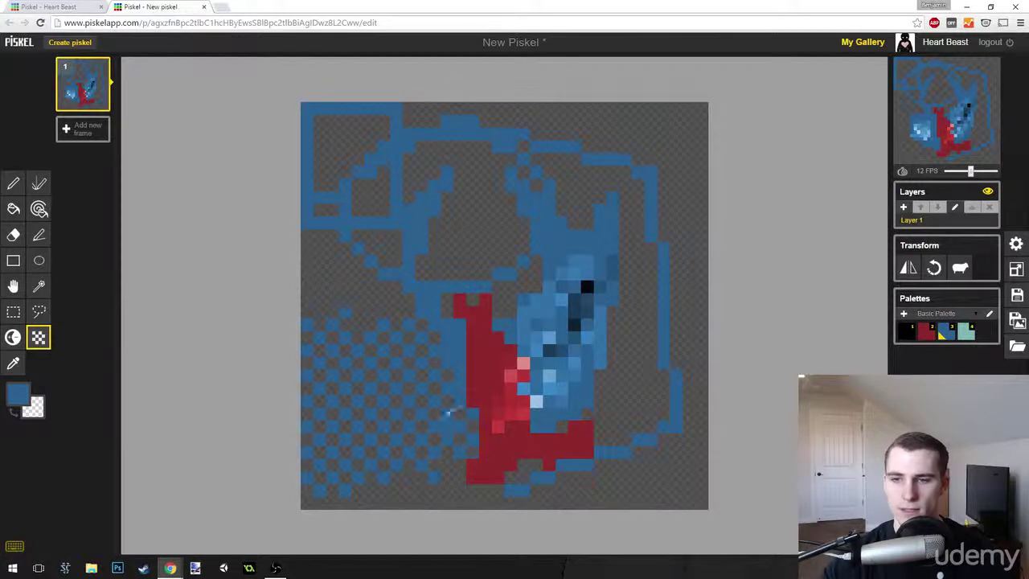
mouse_move(447, 413)
mouse_down()
mouse_move(427, 443)
mouse_move(577, 501)
mouse_move(652, 472)
mouse_up()
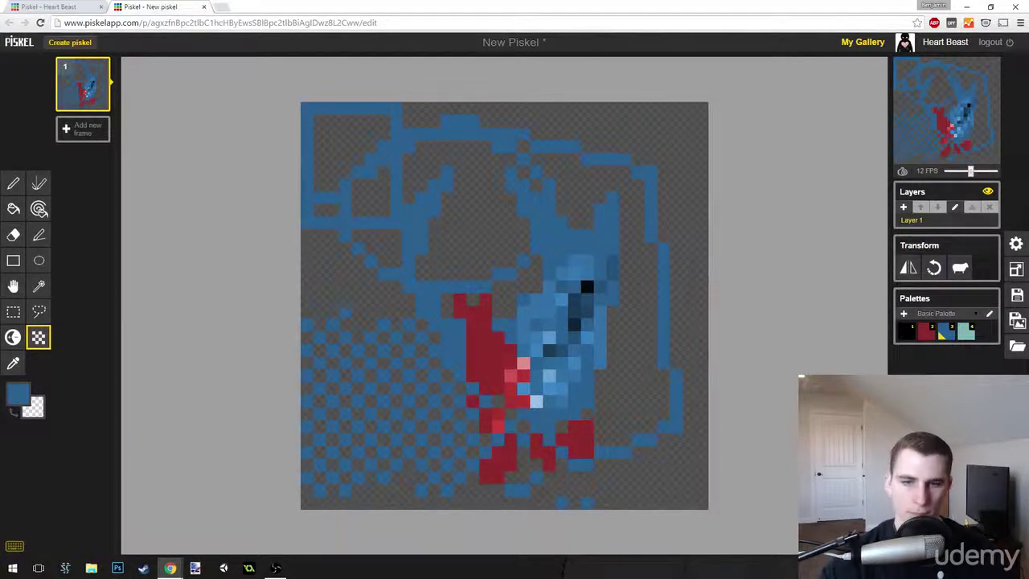
Step: Sample the red of the stroke and the blue of the dithered area as the primary colour with the color picker
click(13, 362)
click(482, 347)
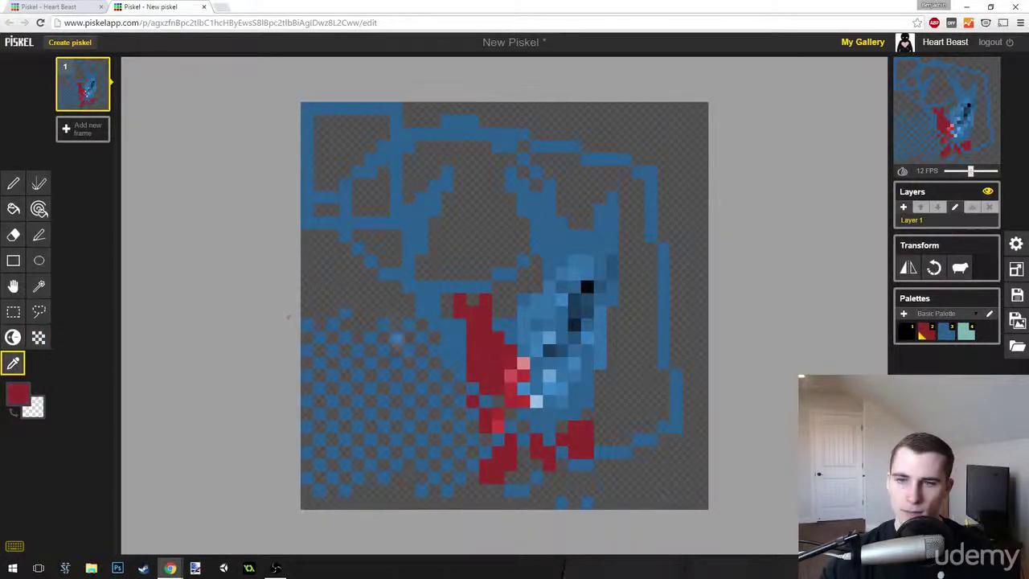
click(345, 336)
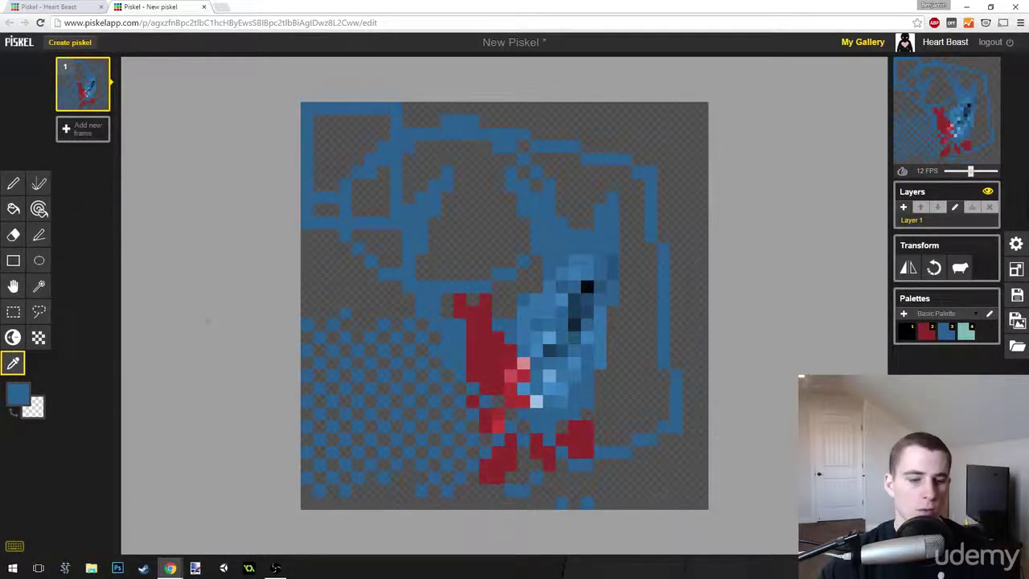
Step: Select the entire canvas with Rectangle selection and delete all of its contents
key(s)
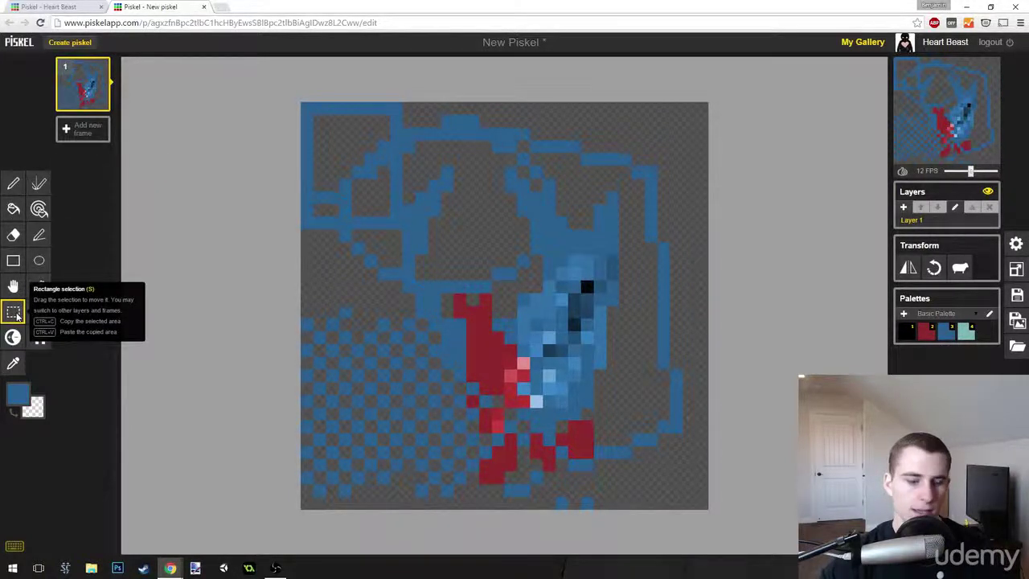
drag(284, 83, 733, 521)
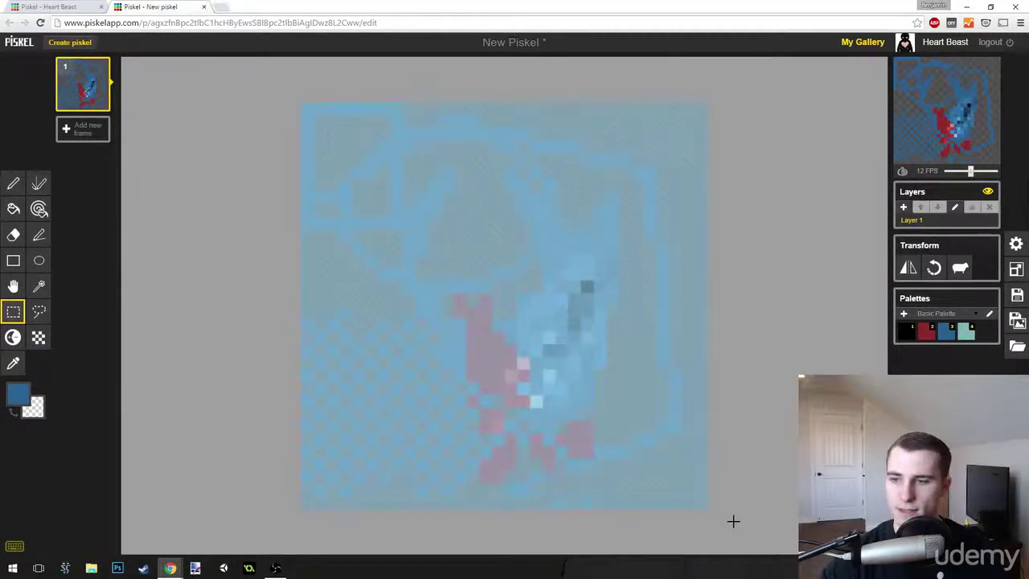
key(Delete)
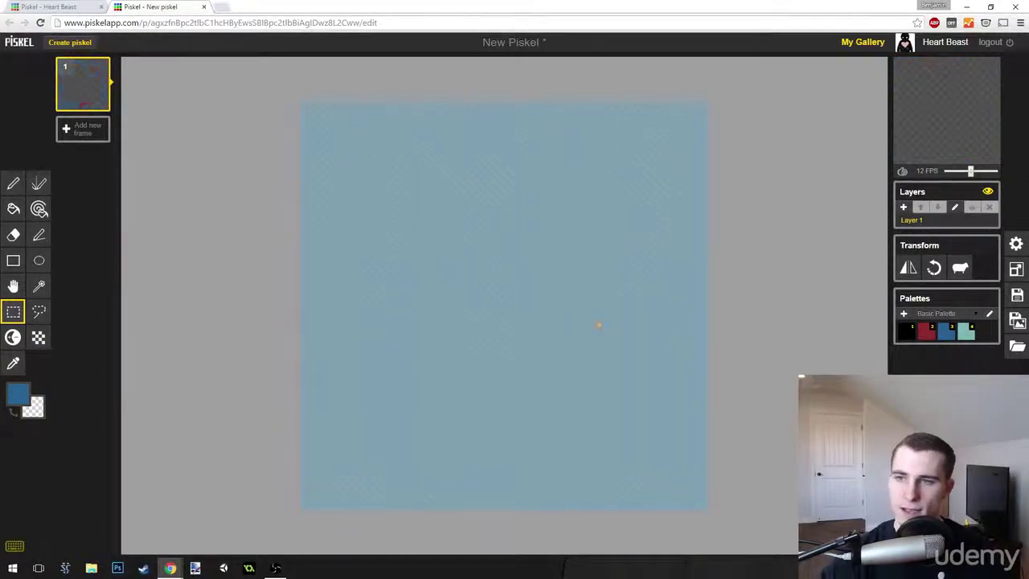
Step: Draw a blue stick figure with legs spread, both arms and a filled head in the middle of the empty canvas using the Pen tool
click(14, 184)
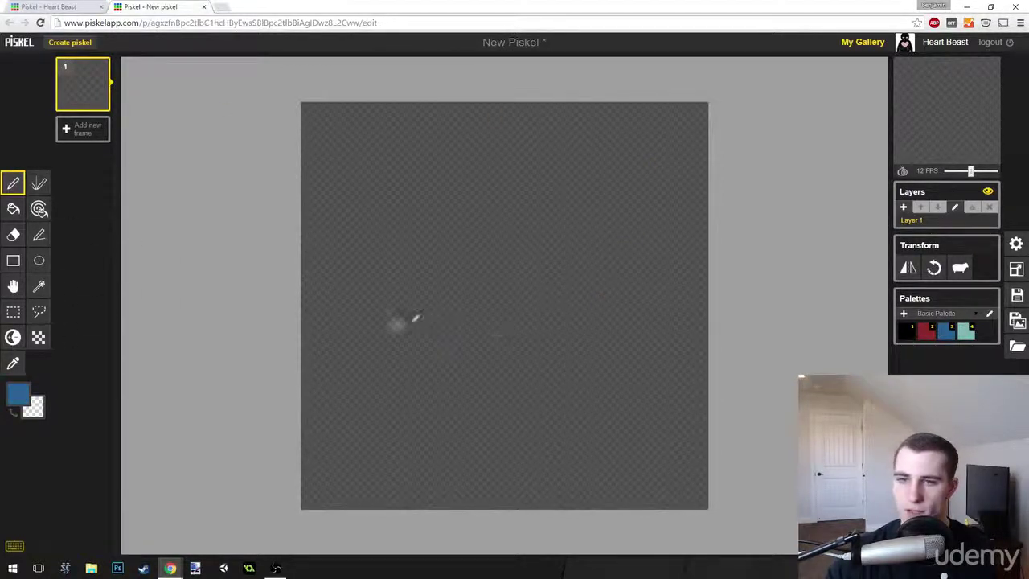
drag(484, 315, 422, 402)
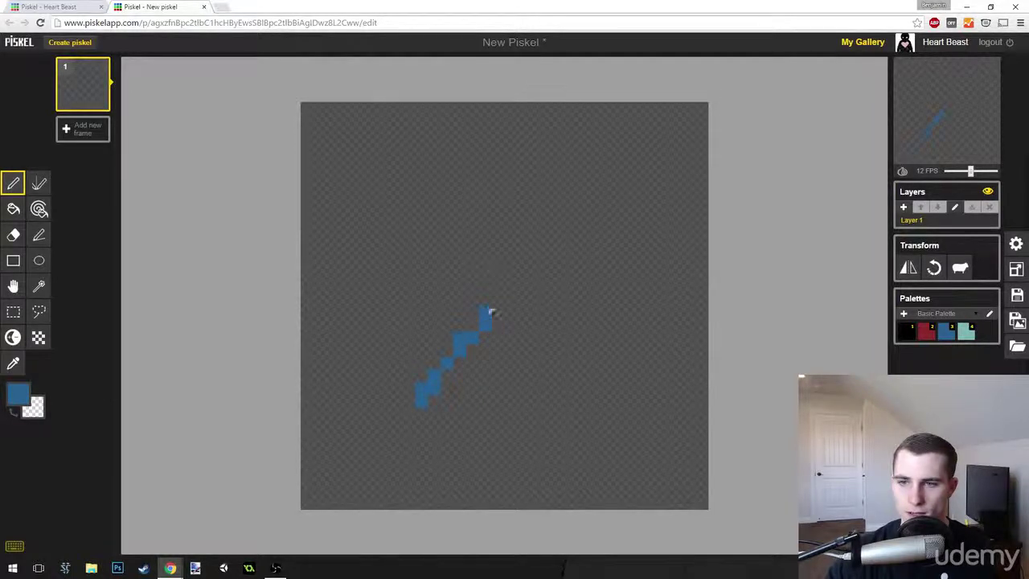
drag(474, 244, 550, 219)
mouse_move(464, 222)
mouse_down()
mouse_move(453, 220)
mouse_move(488, 206)
mouse_move(485, 230)
mouse_move(485, 217)
mouse_up()
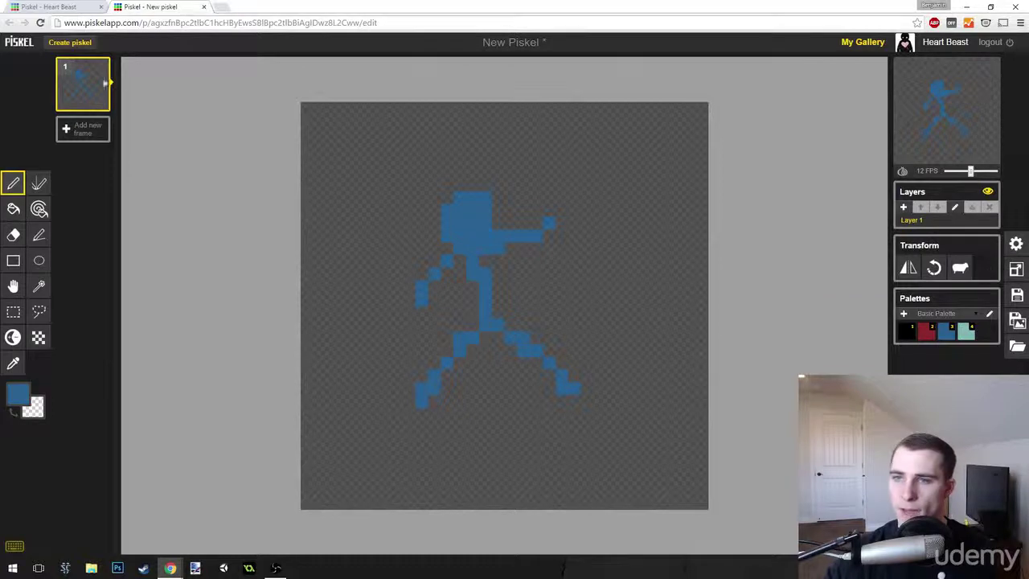
Step: Add a second frame and draw the stick figure on it in a running pose with bent legs, using onion skin as a guide
click(88, 132)
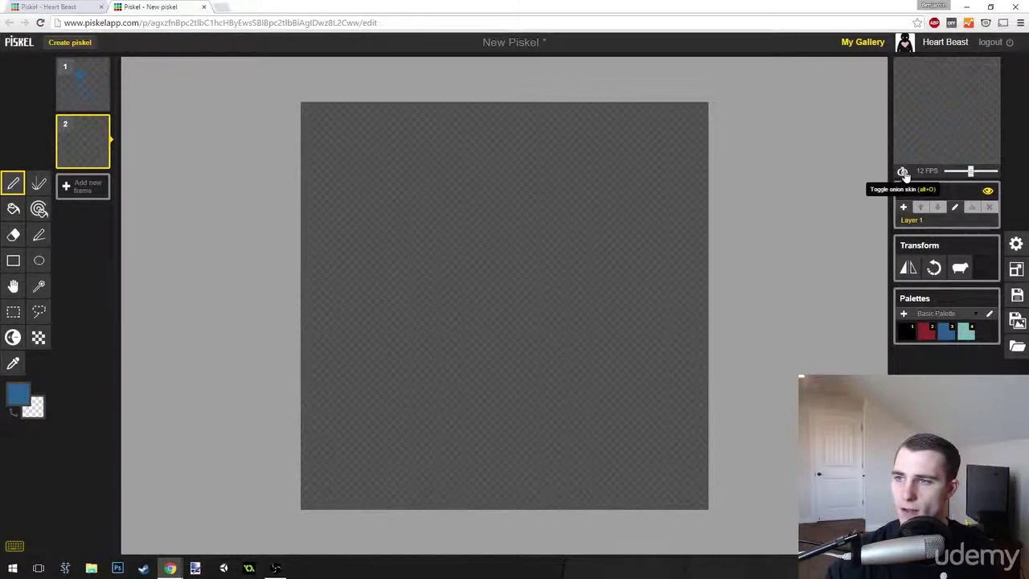
click(902, 172)
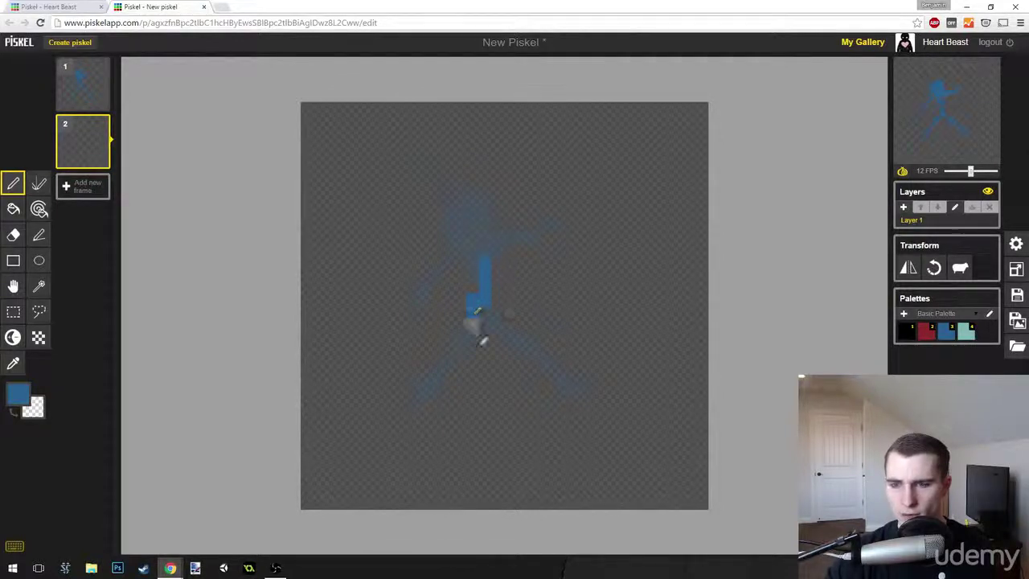
mouse_move(487, 322)
mouse_down()
mouse_move(527, 345)
mouse_move(486, 391)
mouse_up()
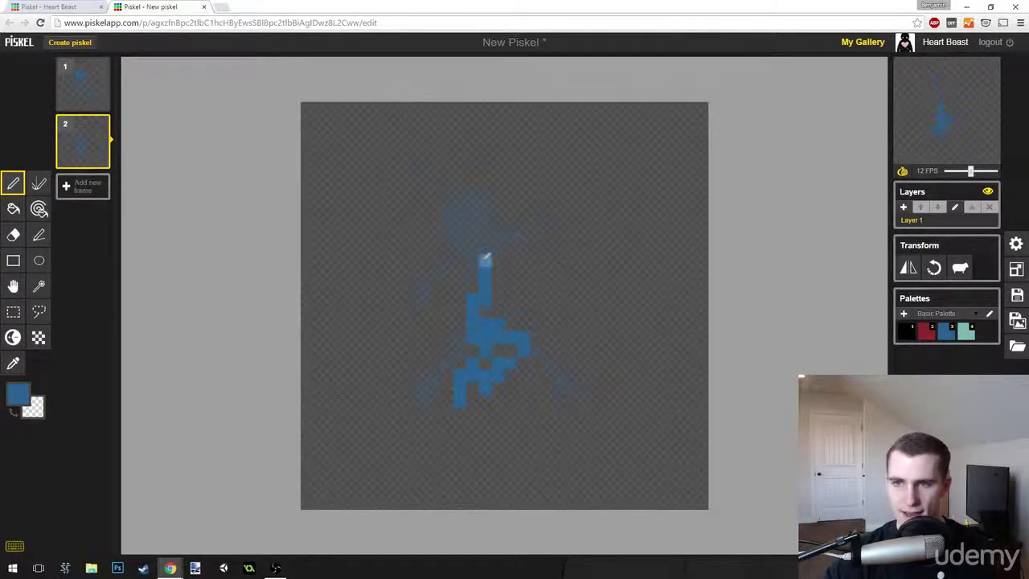
mouse_move(485, 255)
mouse_down()
mouse_move(551, 273)
mouse_move(471, 264)
mouse_move(425, 294)
mouse_move(422, 313)
mouse_up()
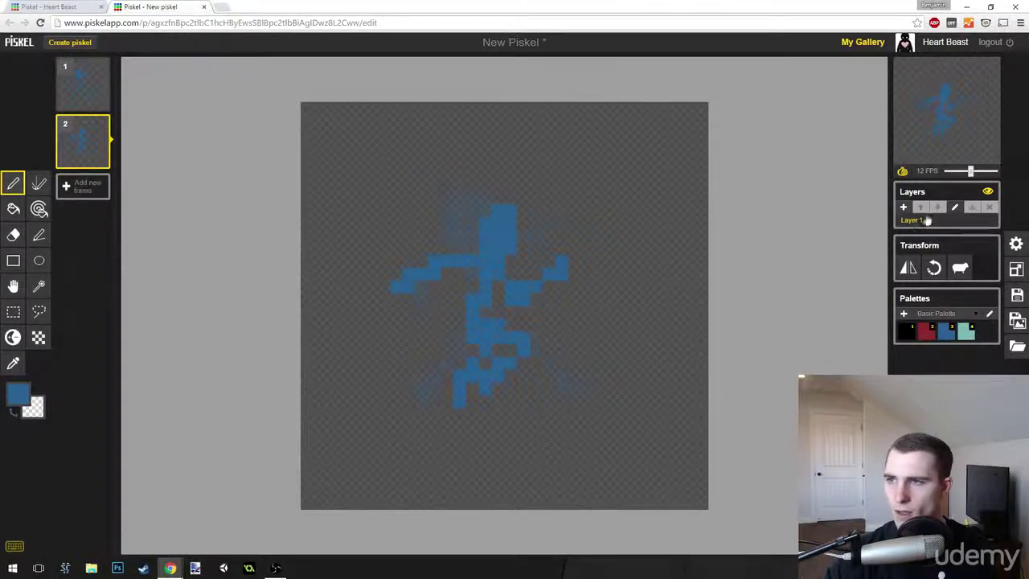
Step: Set the animation preview speed to 3 FPS and turn off onion skin
drag(970, 172, 957, 173)
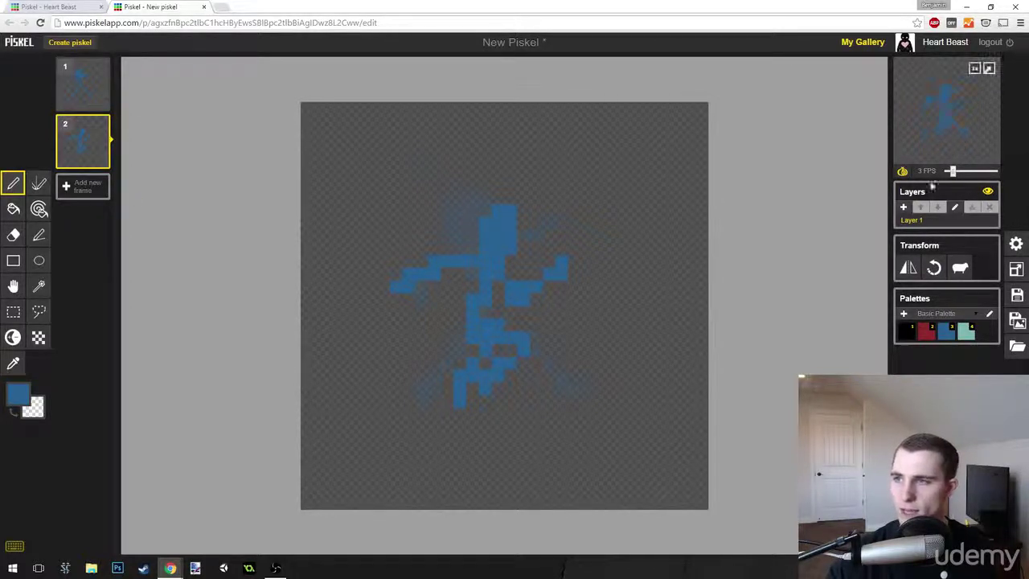
click(902, 171)
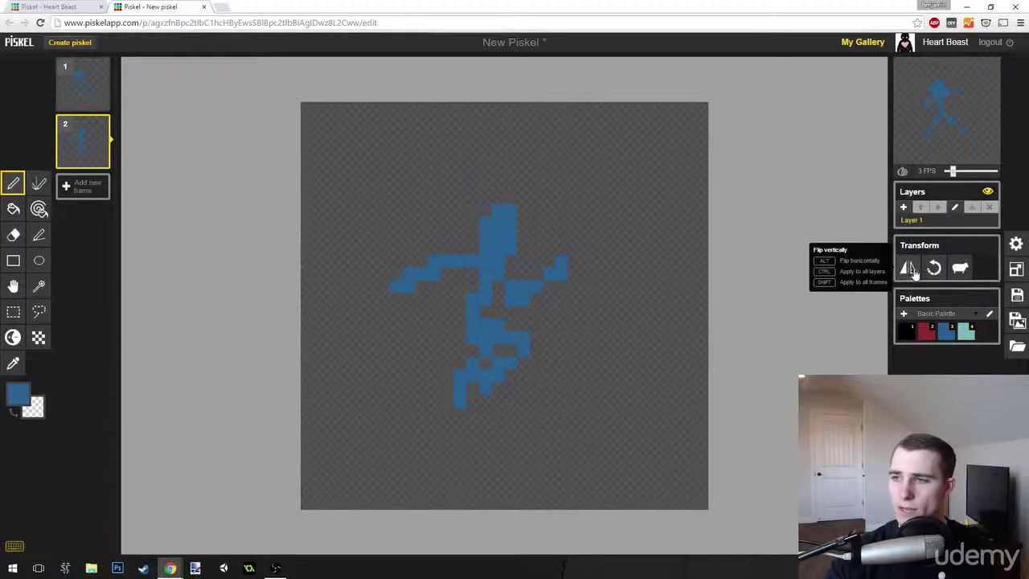
Step: Show the Current colors palette and switch back to Basic Palette
click(970, 320)
click(952, 329)
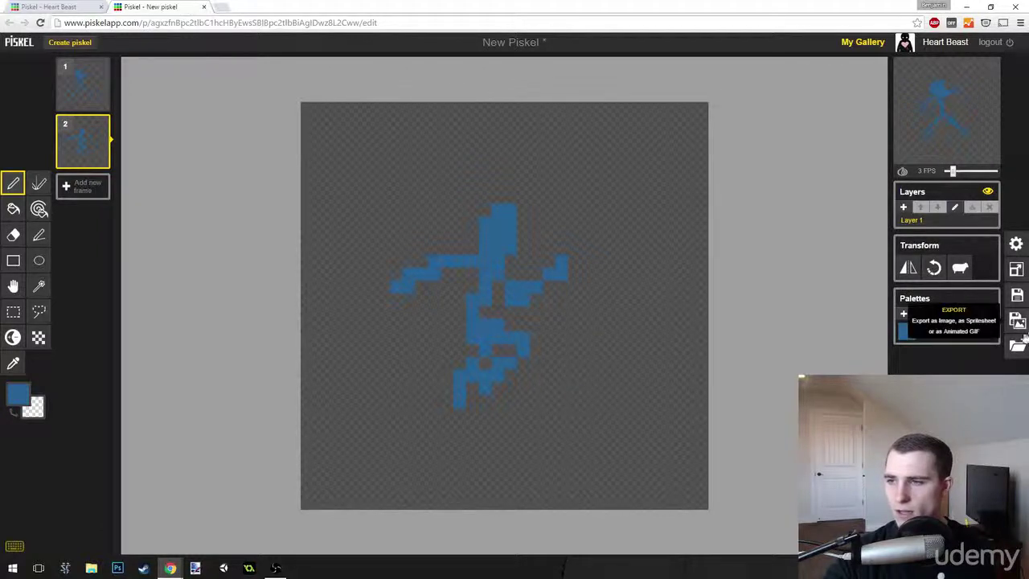
click(970, 317)
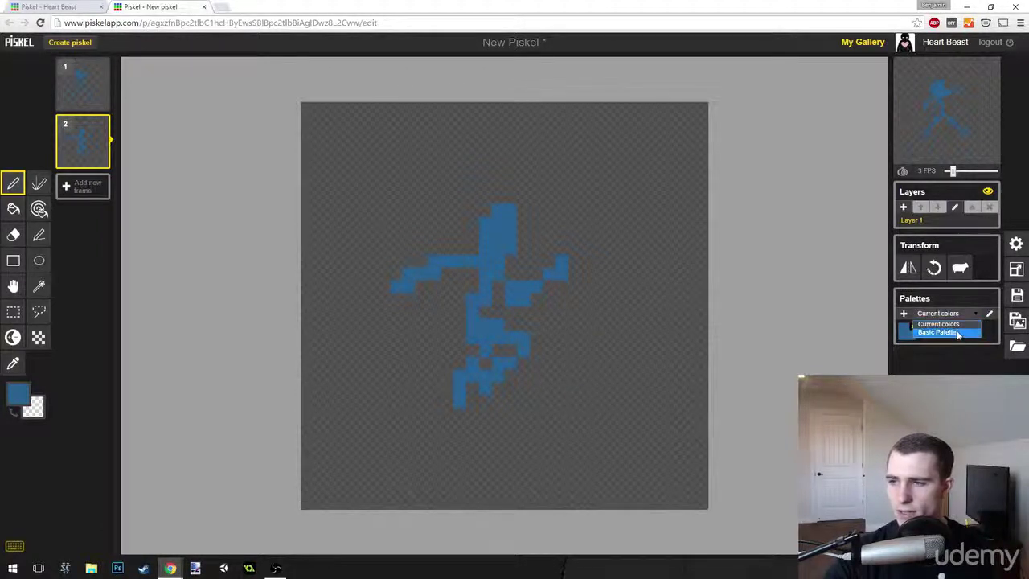
click(958, 333)
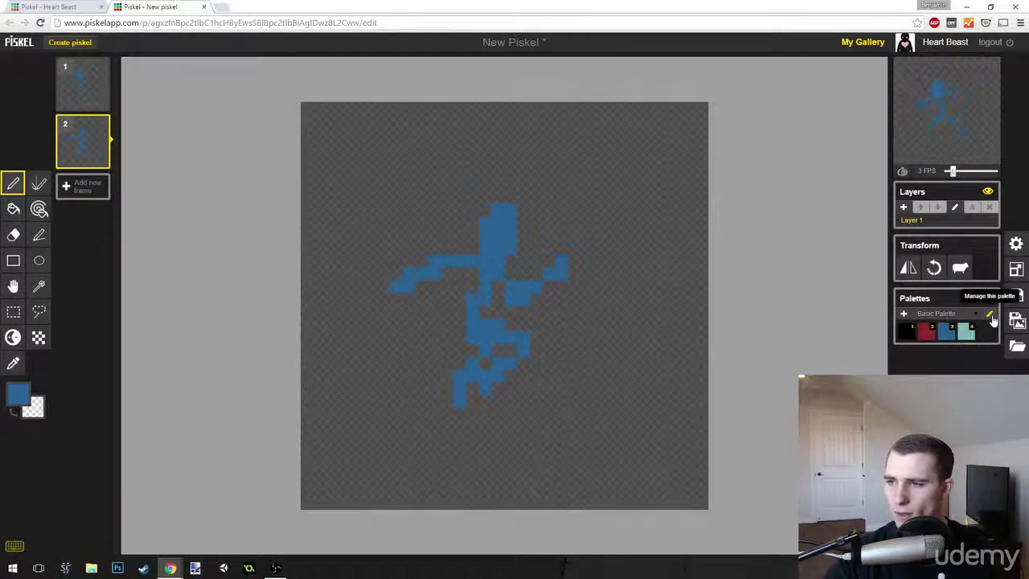
Step: Create and save a palette containing black, red, grey-green and light purple #9F8ADC, and switch back to Basic Palette
click(905, 314)
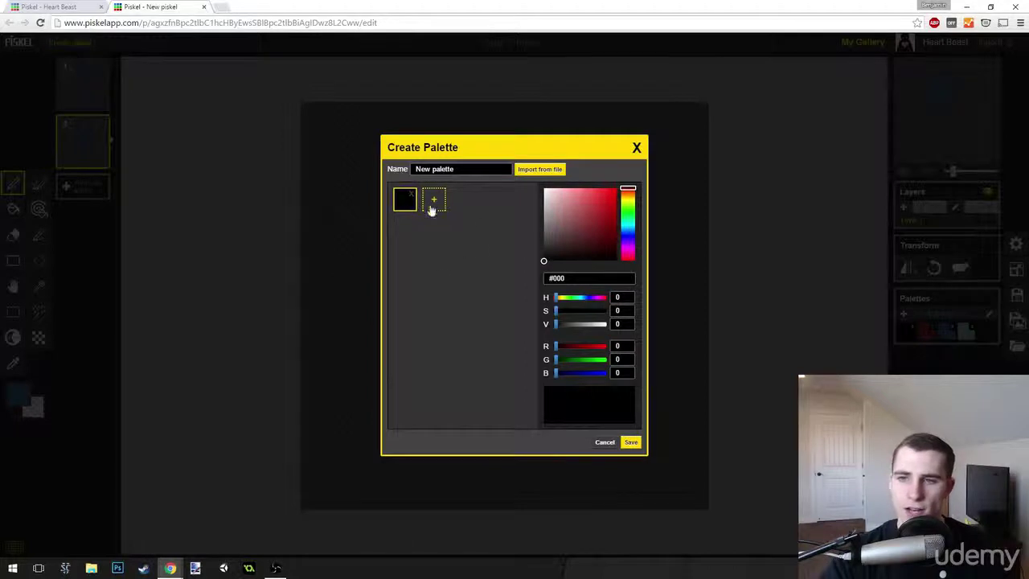
click(432, 205)
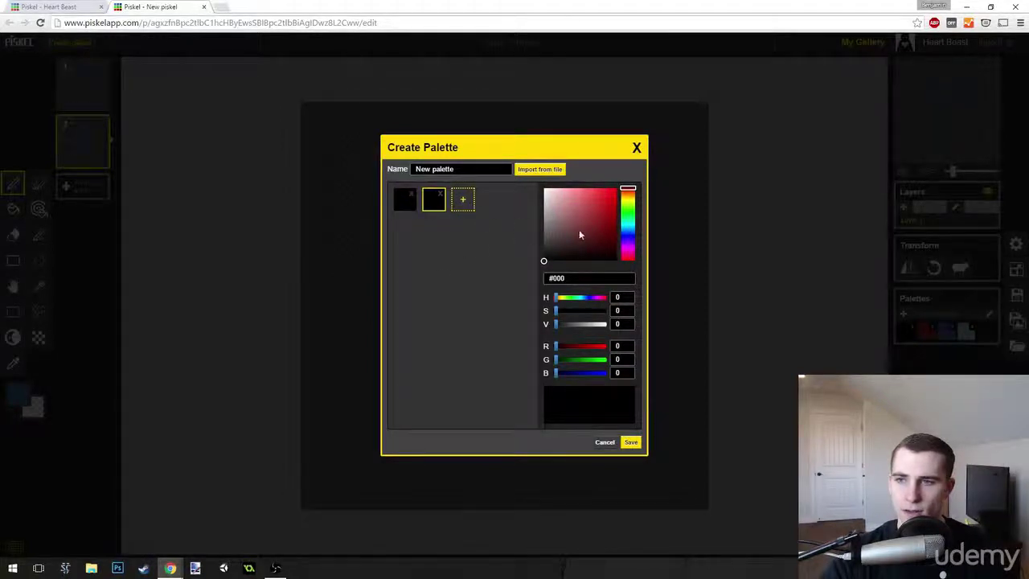
mouse_move(579, 233)
mouse_down()
mouse_move(600, 212)
mouse_move(567, 229)
mouse_up()
click(463, 201)
drag(628, 202, 628, 239)
click(492, 199)
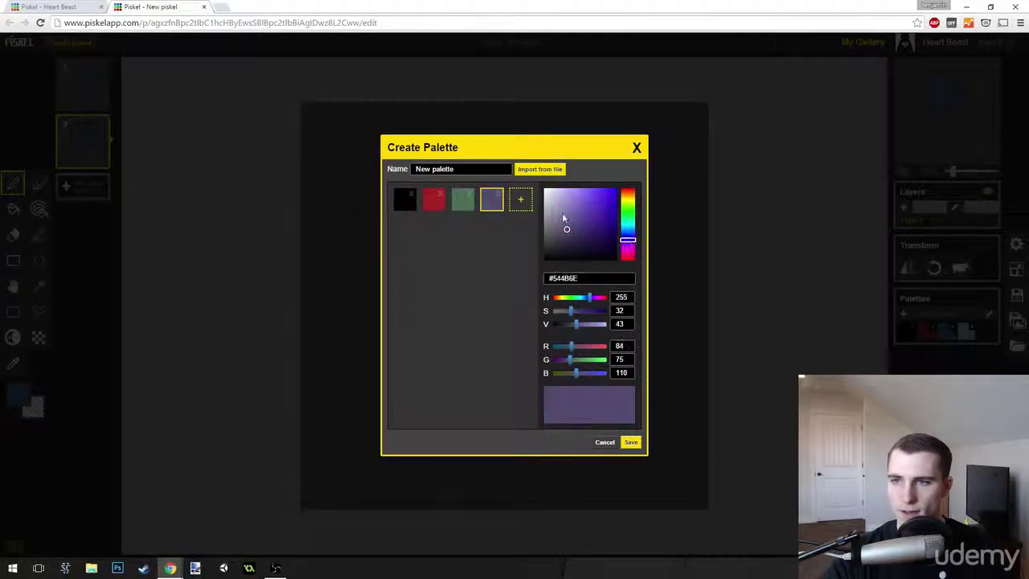
mouse_move(562, 212)
mouse_down()
mouse_move(581, 204)
mouse_move(571, 198)
mouse_up()
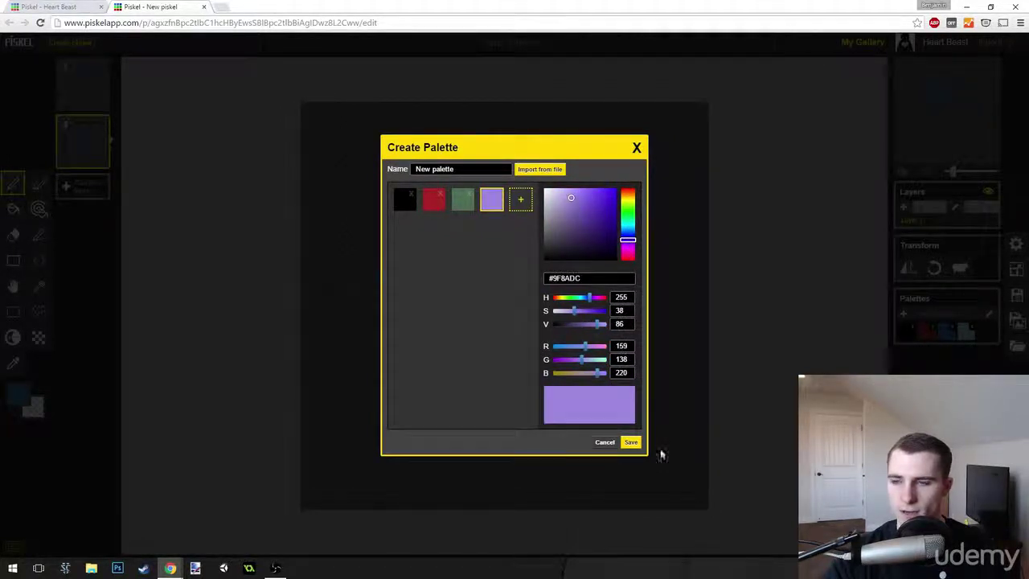
click(632, 443)
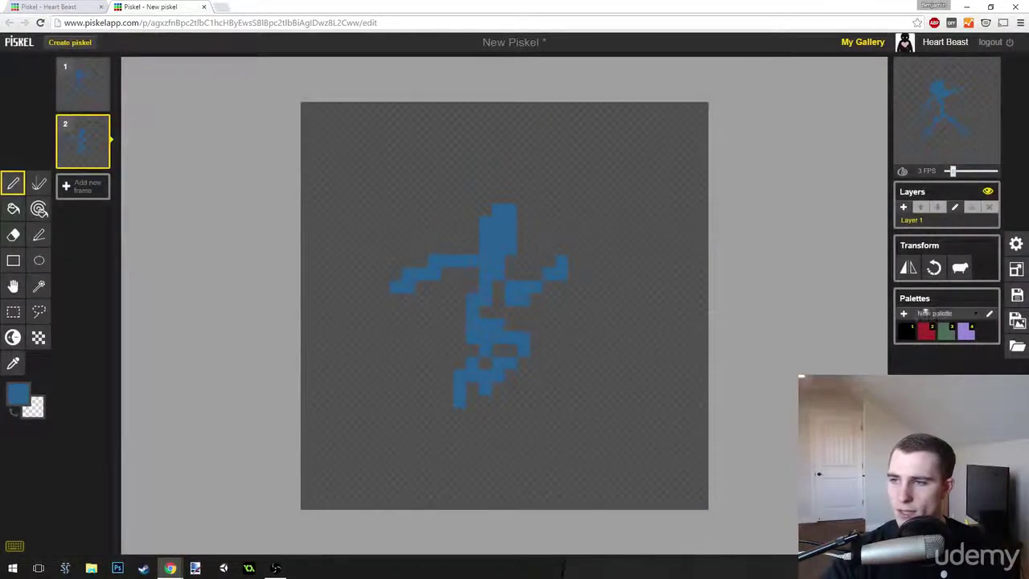
click(977, 318)
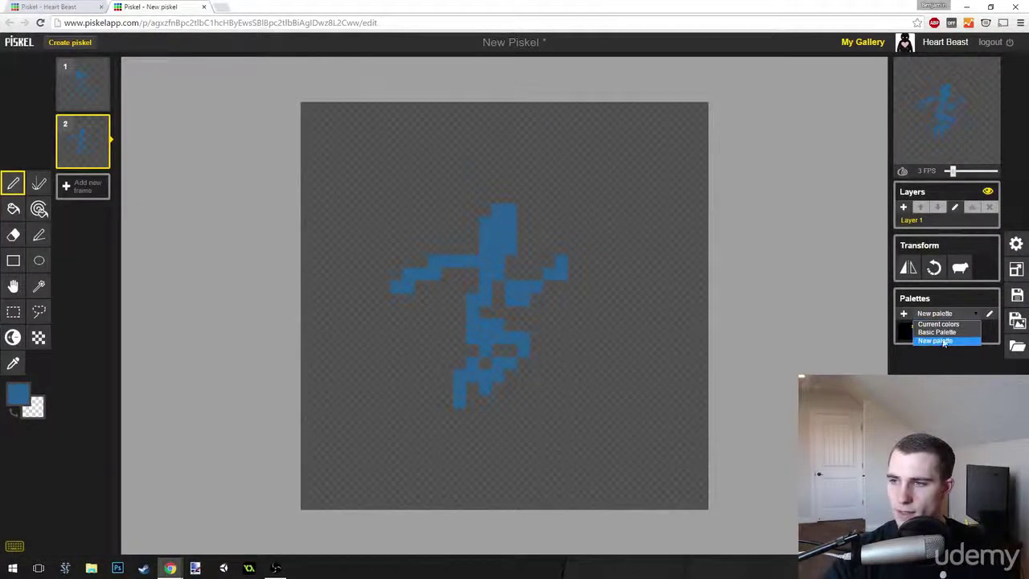
click(942, 332)
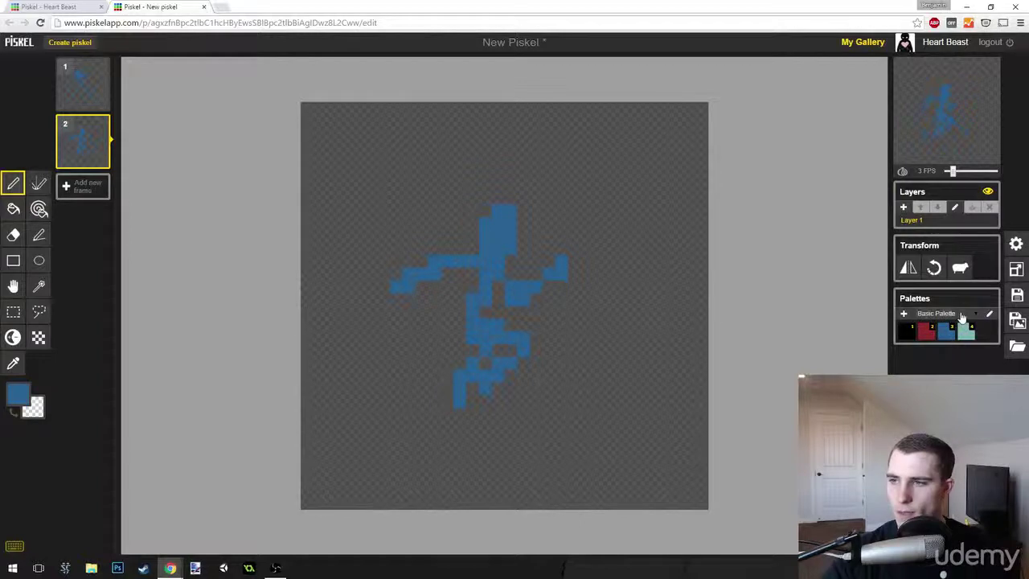
Step: Show the custom New palette, and switch the palette display to Current colors
click(948, 314)
click(940, 341)
click(949, 314)
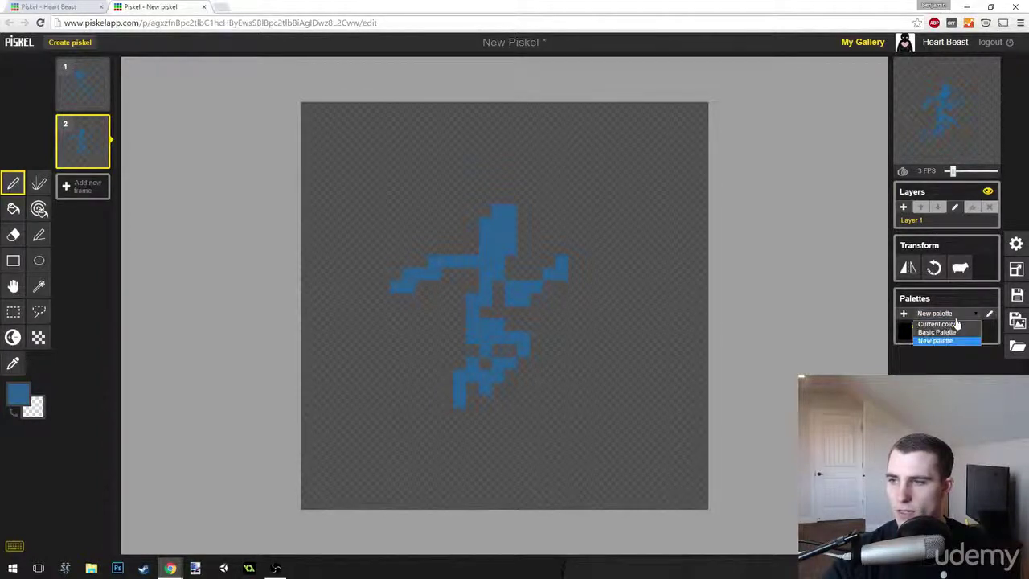
click(939, 324)
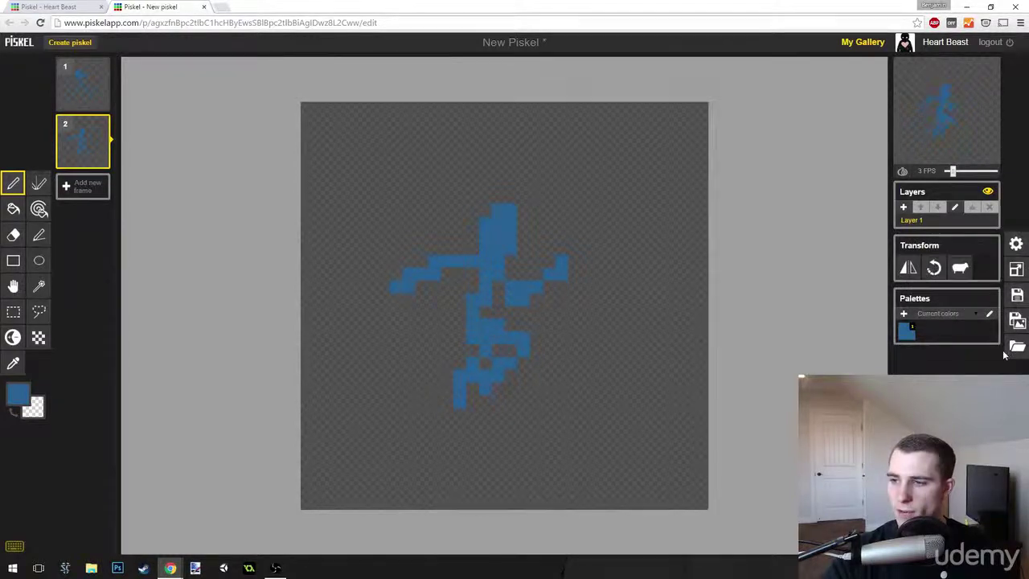
Step: Try the 2px and 3px canvas grids in the preferences and set the grid back to Disabled
click(1018, 246)
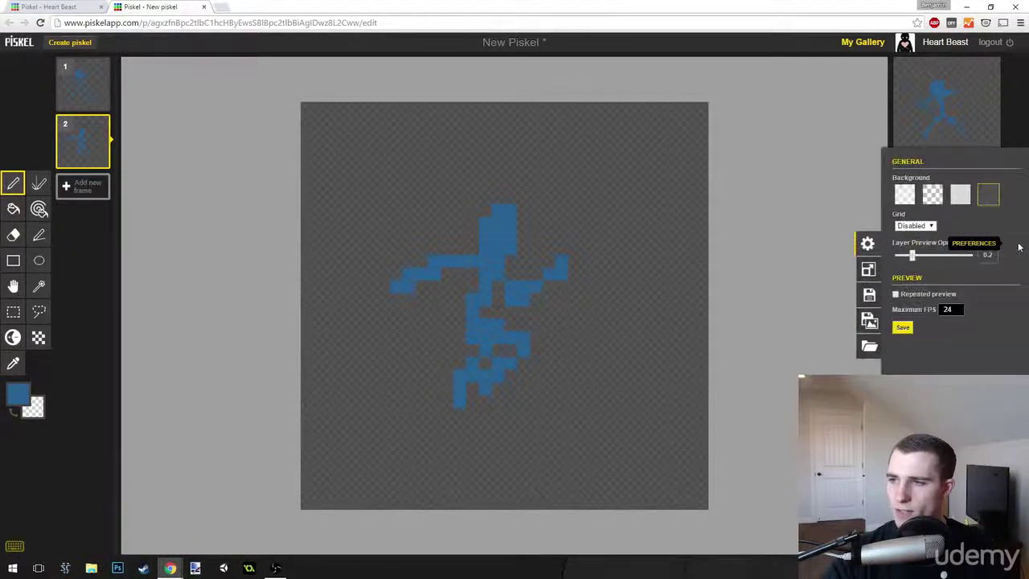
click(931, 227)
click(917, 253)
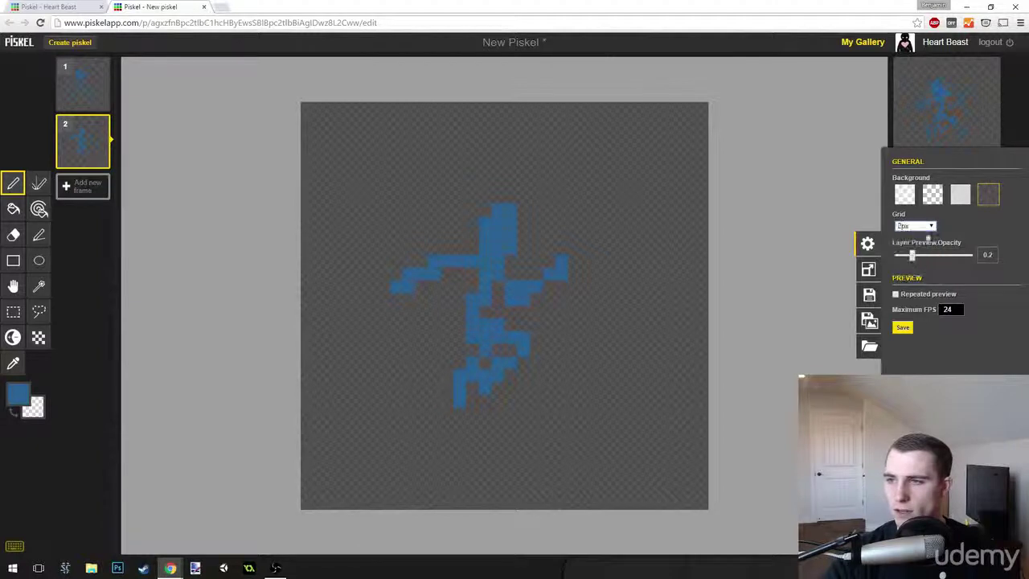
click(930, 228)
click(924, 255)
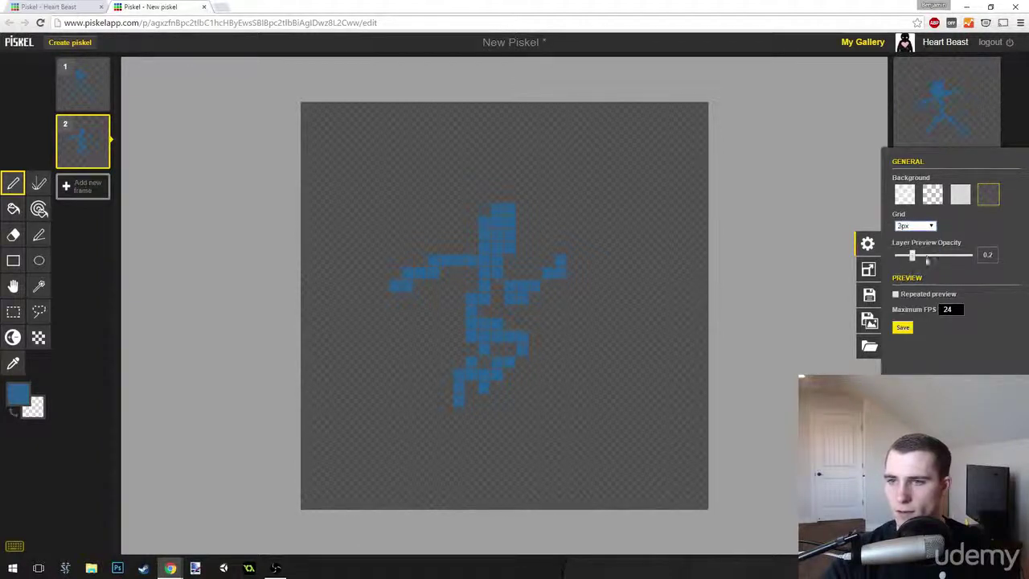
click(931, 227)
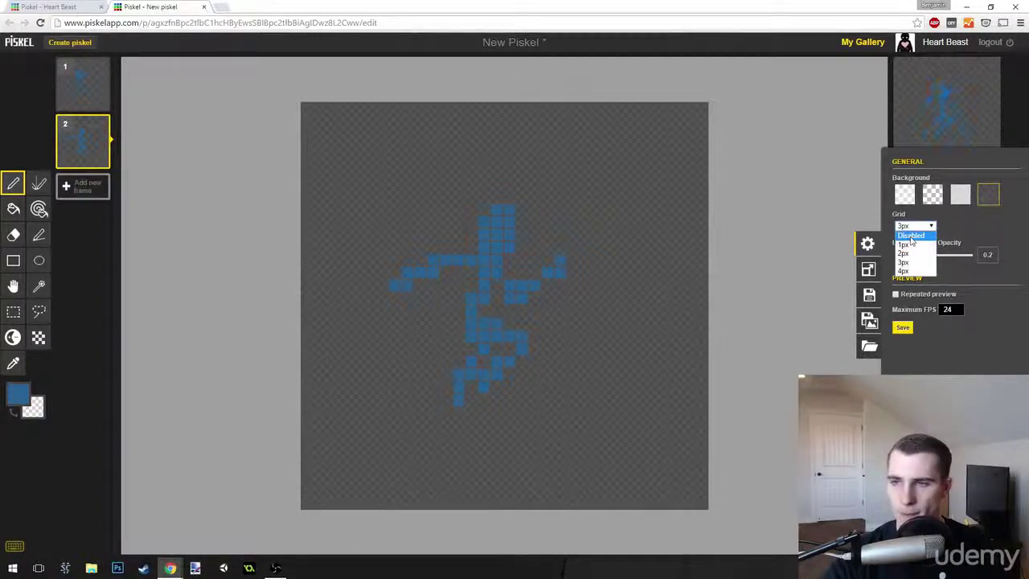
click(910, 234)
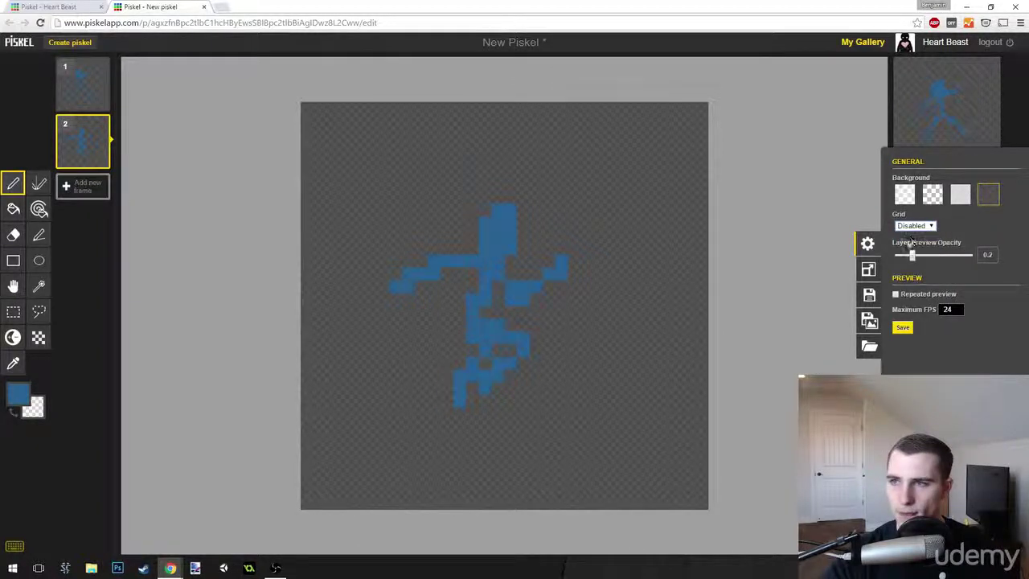
Step: Look through the resize, save, export and import options for the sprite and close the settings
click(868, 270)
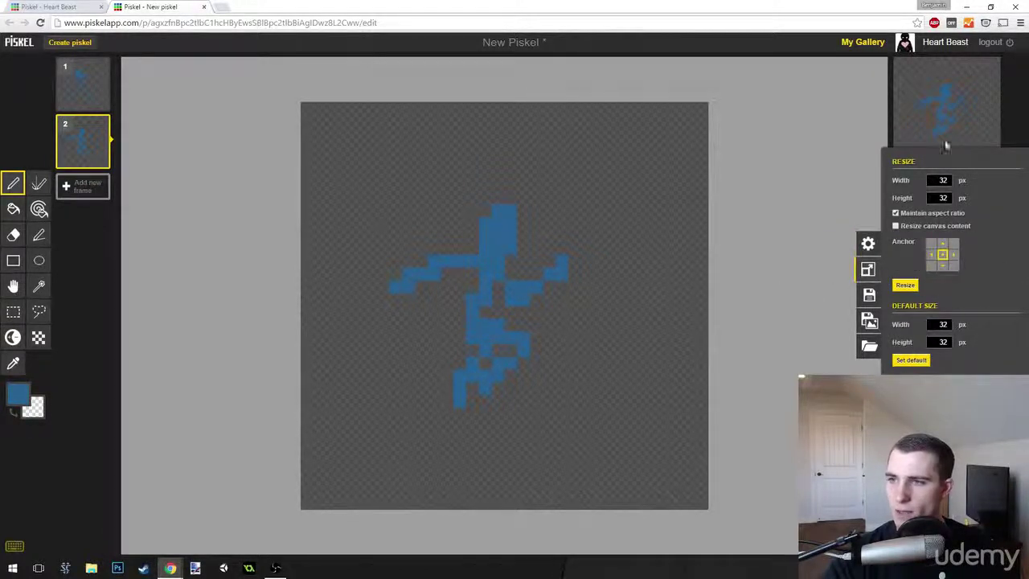
click(869, 294)
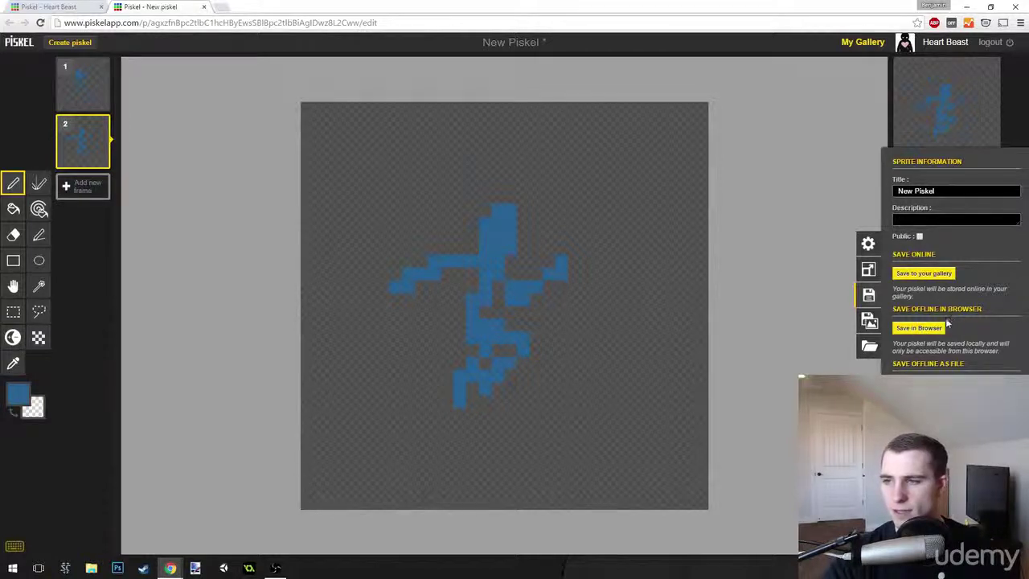
click(869, 320)
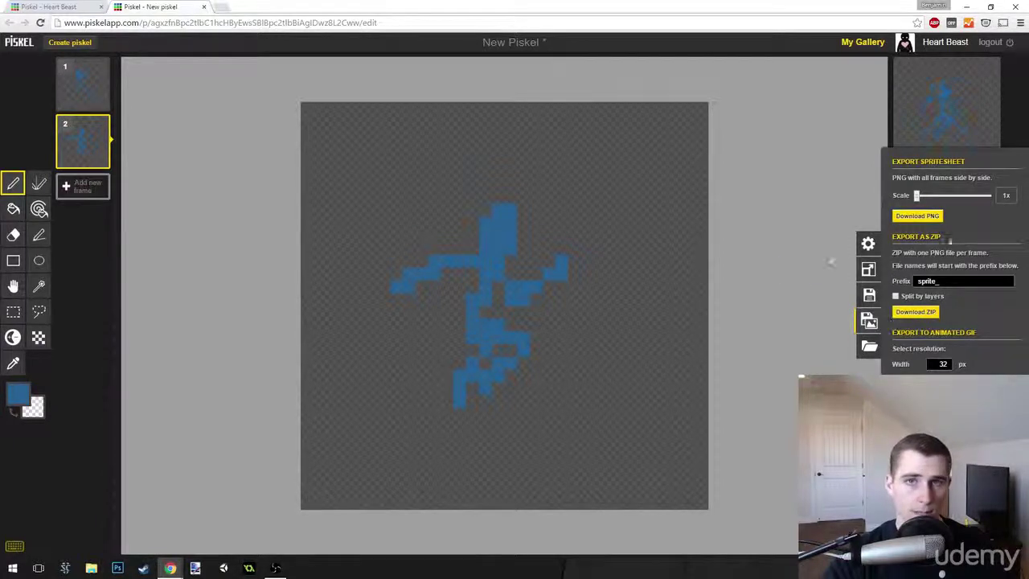
click(870, 347)
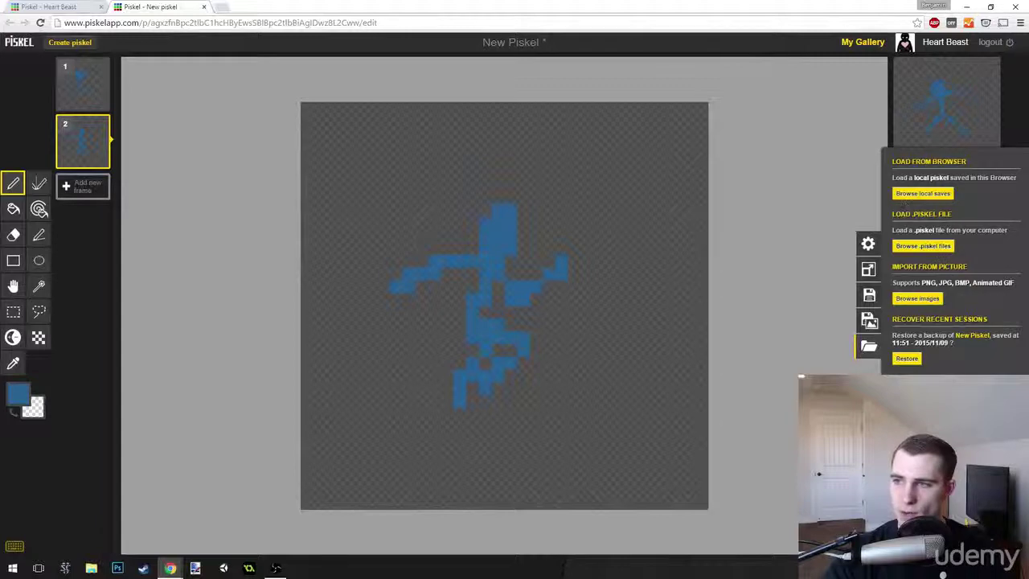
key(Escape)
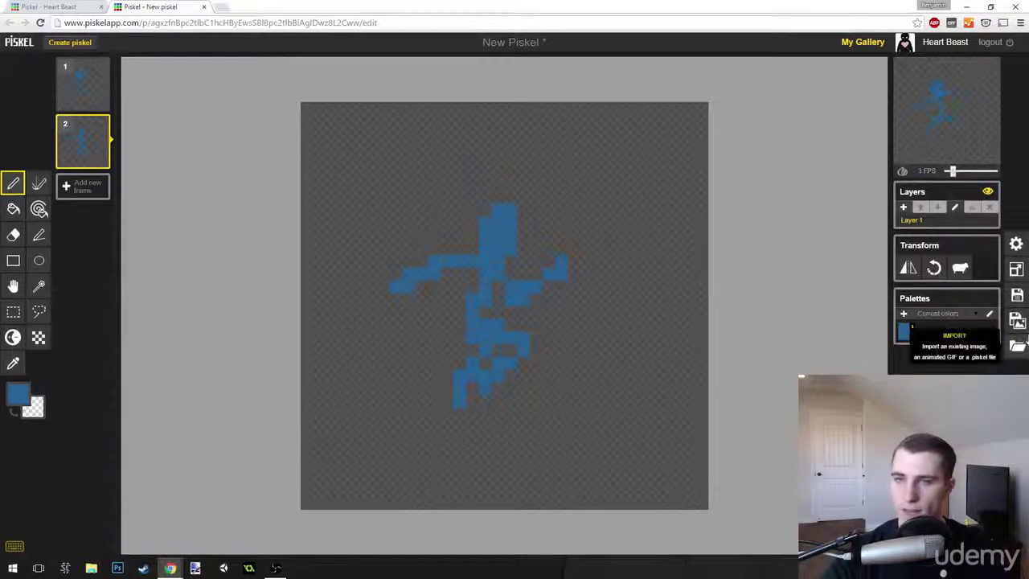